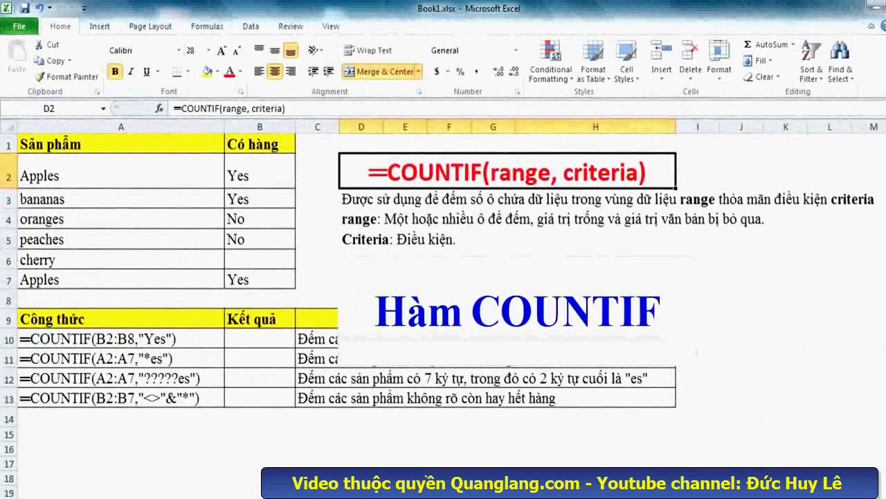
Step: Bold the first example's description in C10, 'Đếm các sản phẩm có hàng'
click(449, 199)
drag(346, 199, 866, 198)
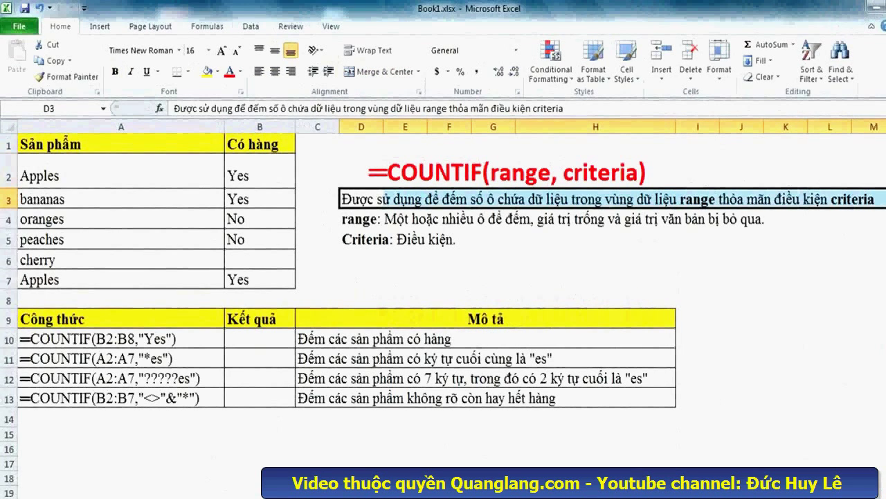
click(485, 338)
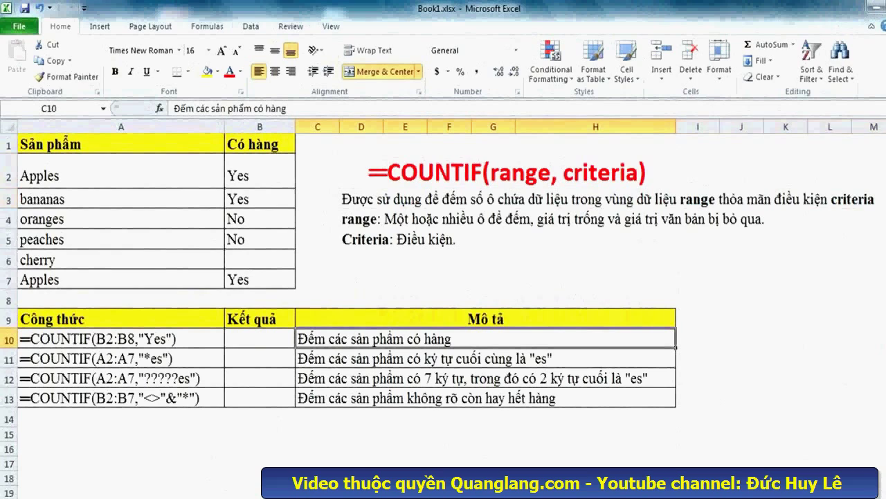
key(ctrl+b)
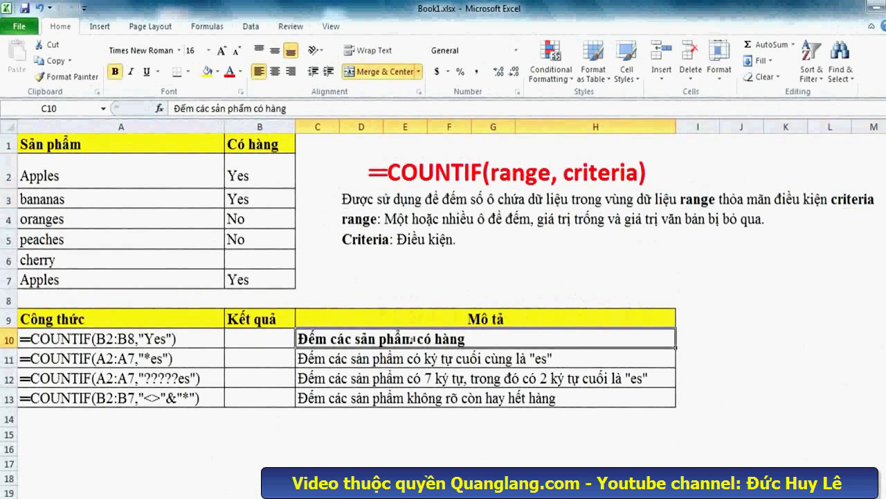
Step: Review the Có hàng column and select the first example's result cell B10
key(ctrl+Home)
key(Right)
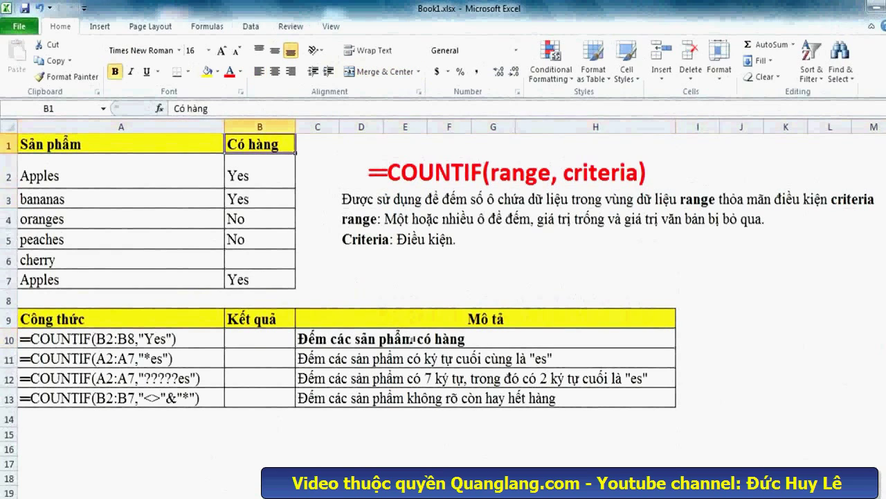
click(412, 338)
key(Left)
click(260, 173)
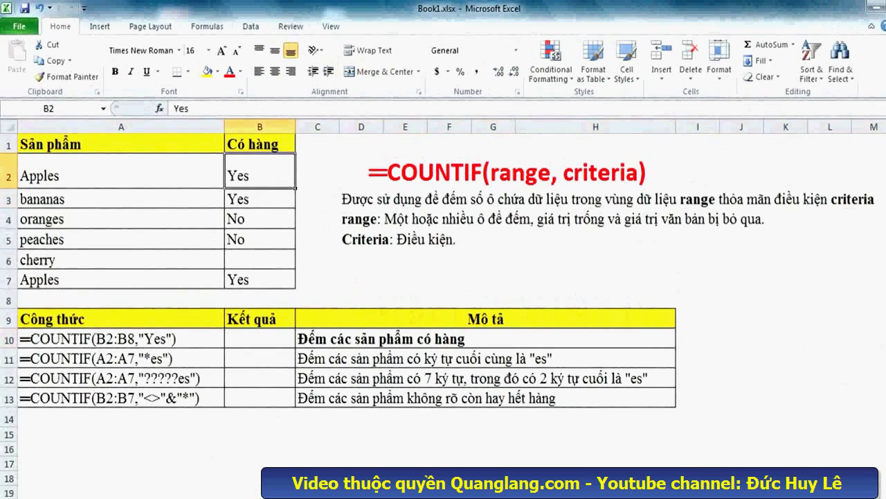
click(260, 338)
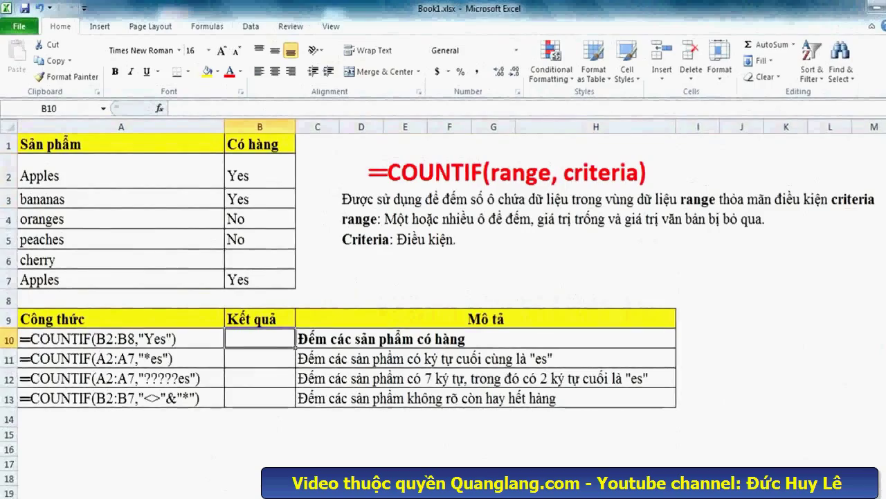
Step: Enter =COUNTIF(B2:B7,"Yes") in B10 to count the in-stock products
text(=cou)
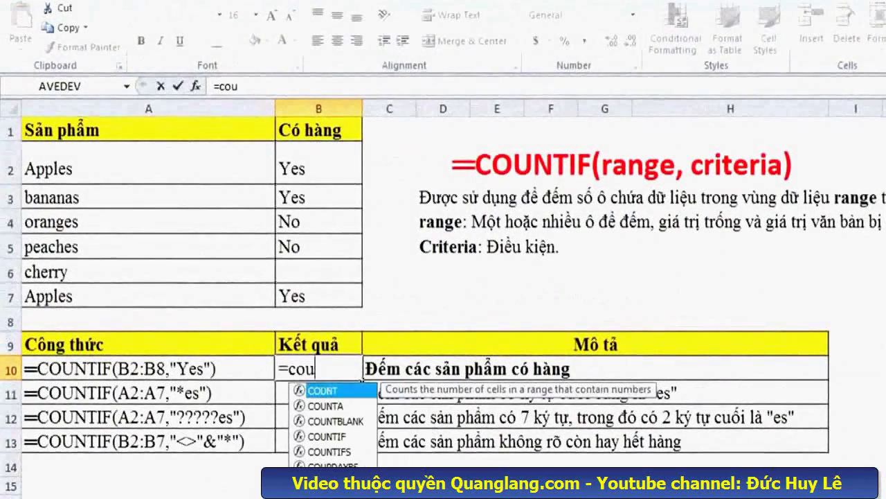
text(ntis)
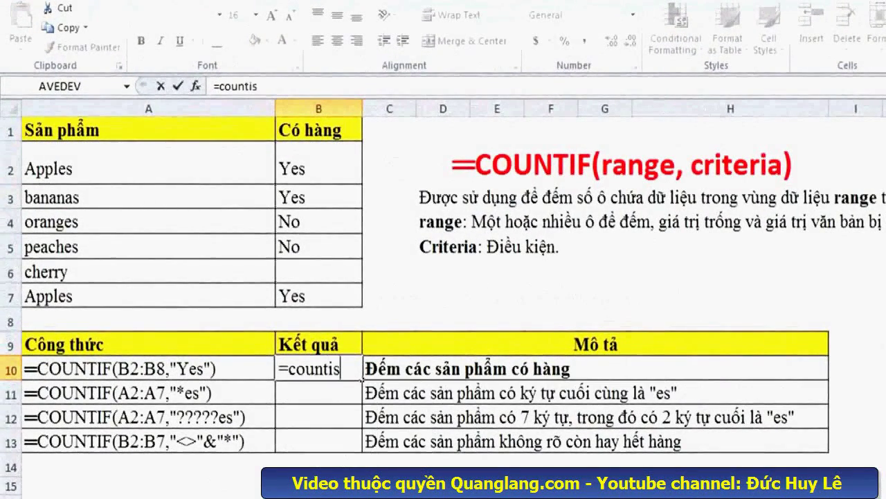
key(BackSpace)
text(f)
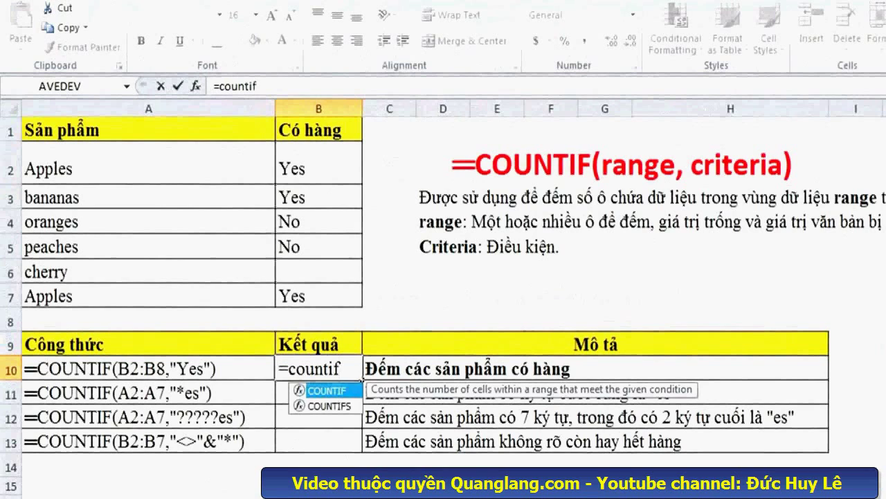
text(()
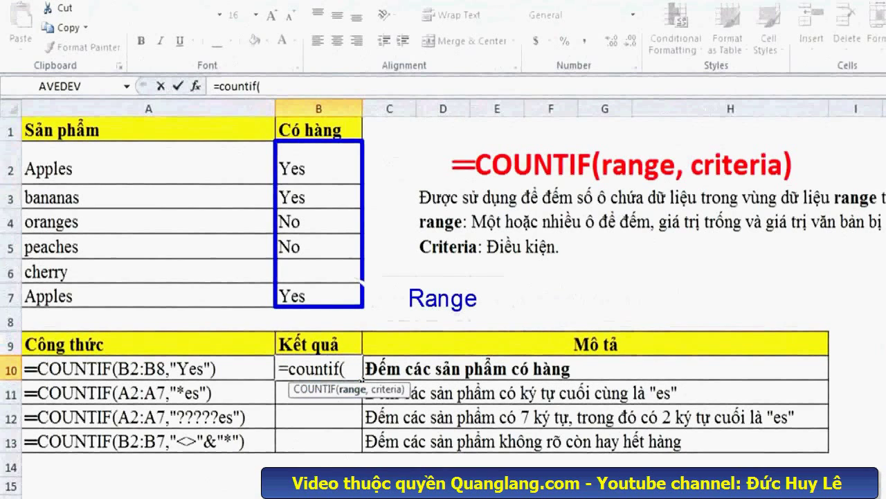
drag(350, 169, 349, 296)
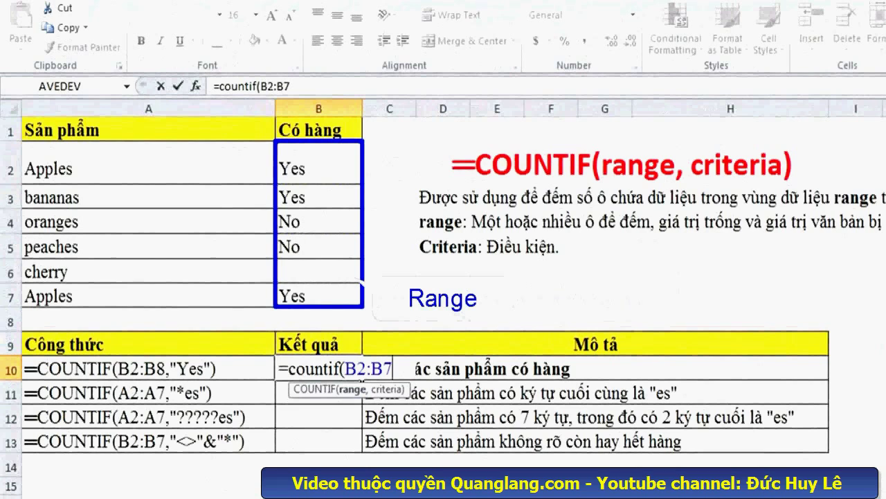
text(,")
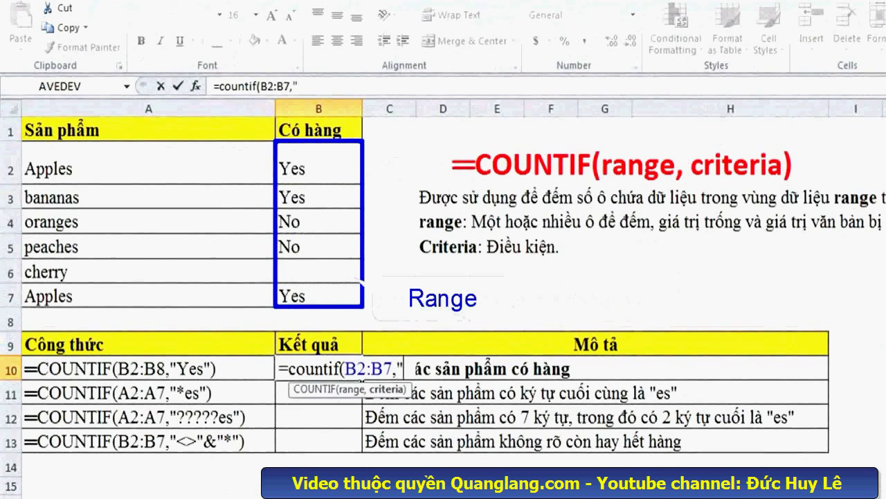
text(Y)
text(es)
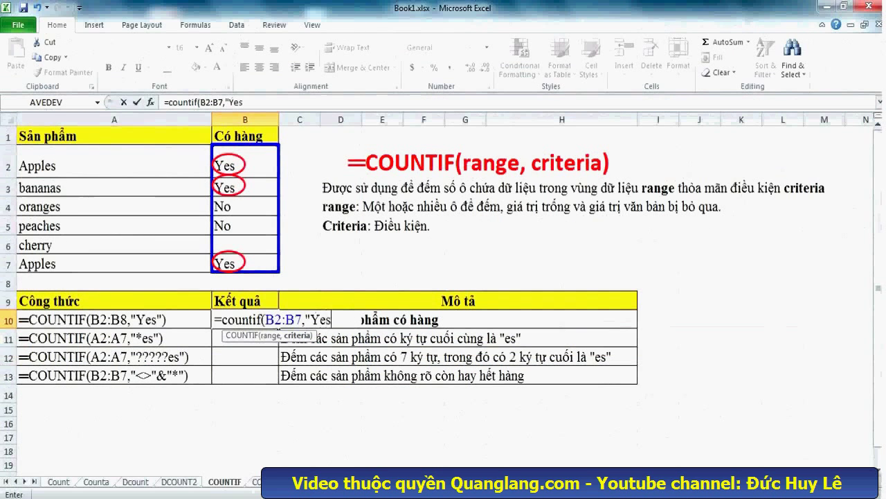
text(")
text())
key(Return)
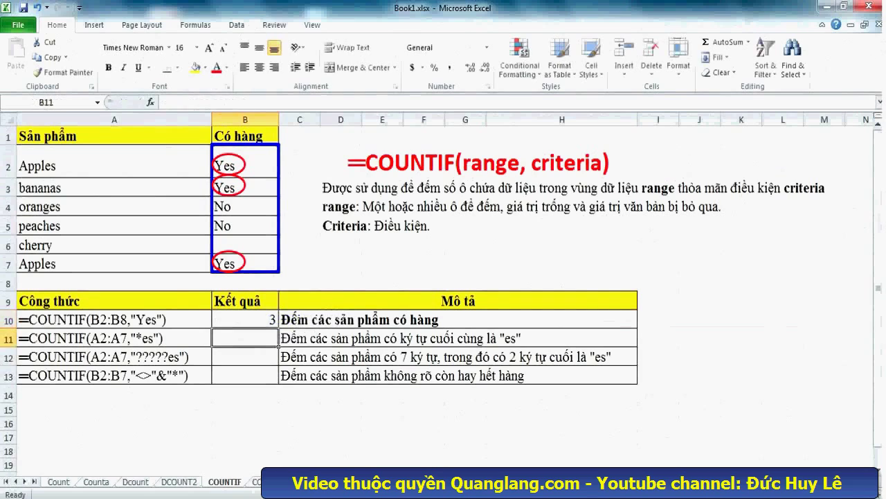
Step: Check B10's result of 3 against the Yes entries in column B
click(245, 320)
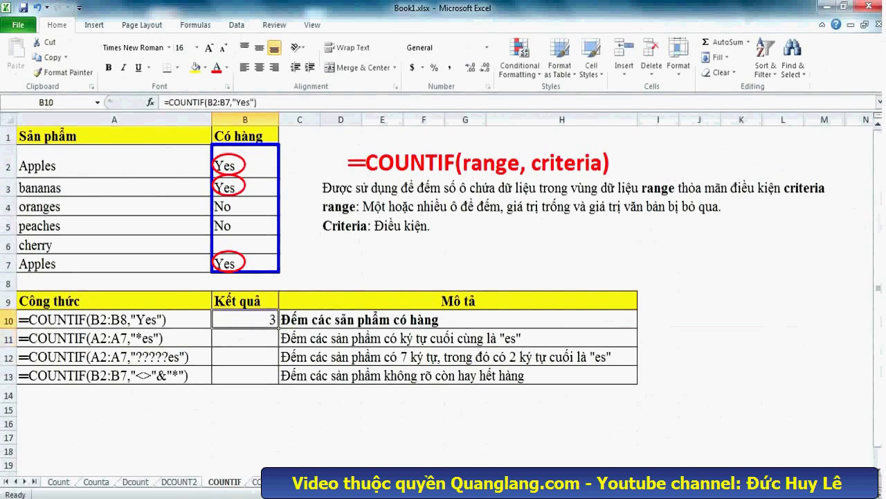
click(244, 166)
click(244, 188)
click(245, 263)
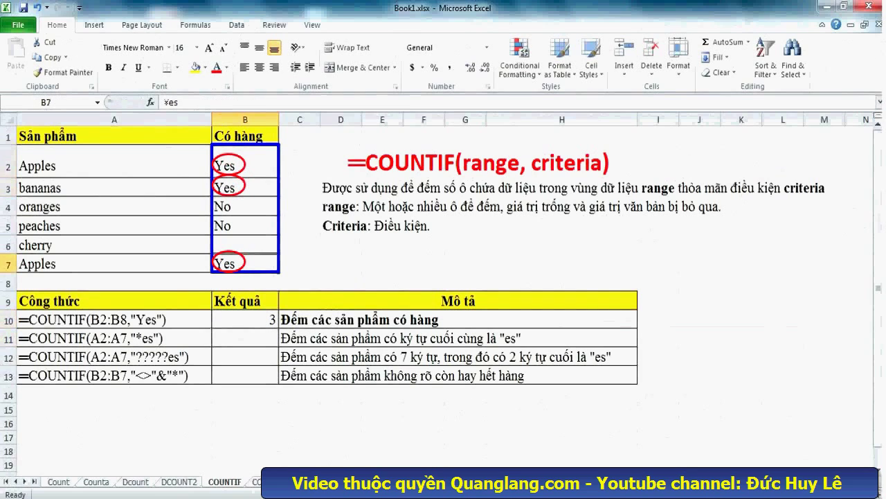
Step: Bold the second example's description in C11 and select result cell B11
click(457, 338)
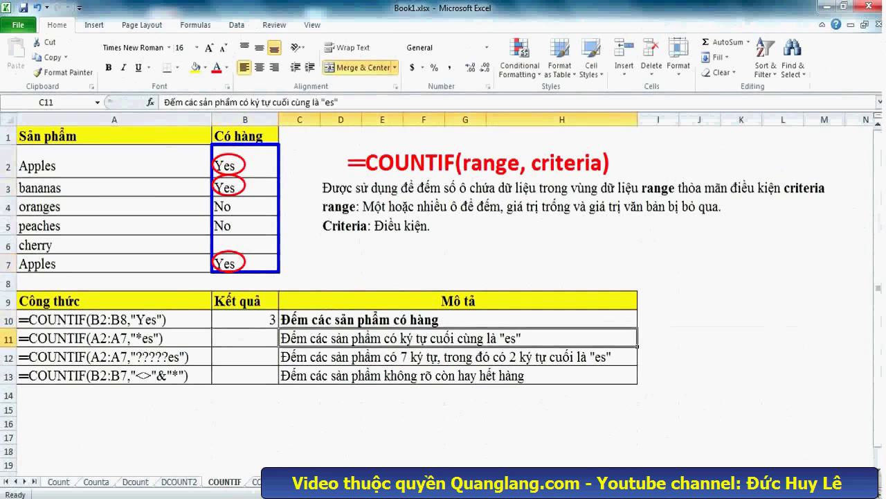
key(ctrl+b)
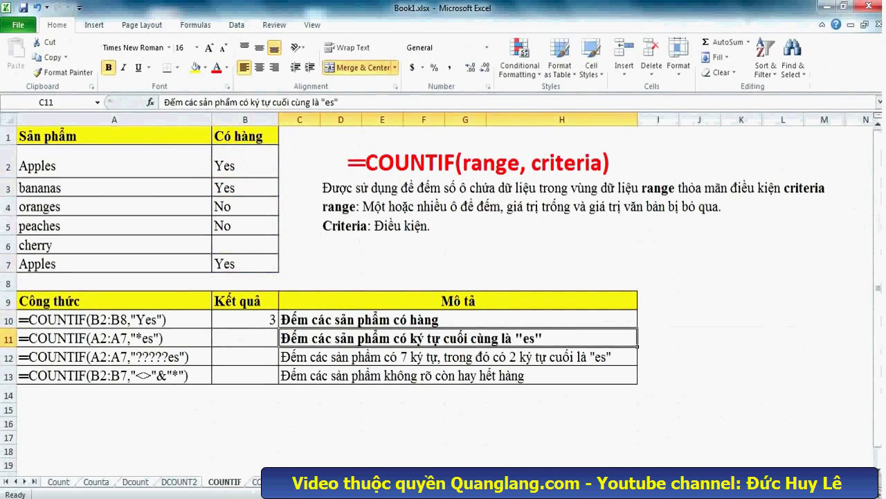
click(245, 337)
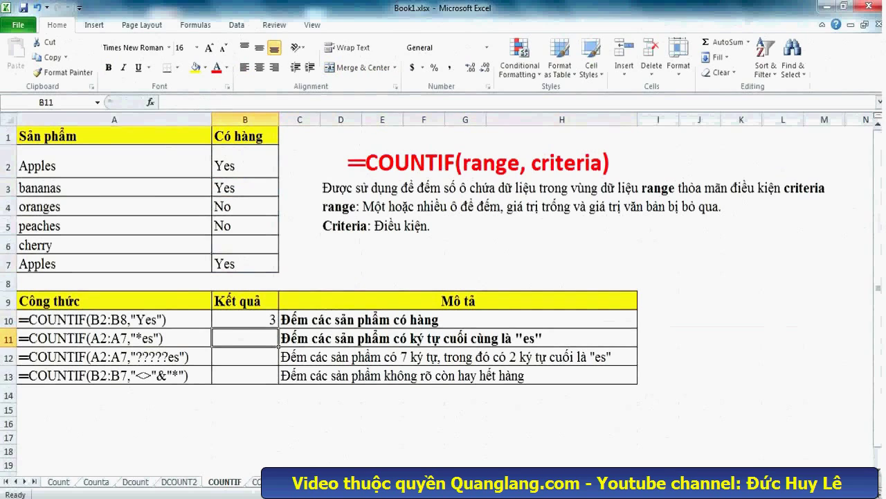
Step: Review the product names Apples, bananas, oranges and peaches in column A
click(115, 165)
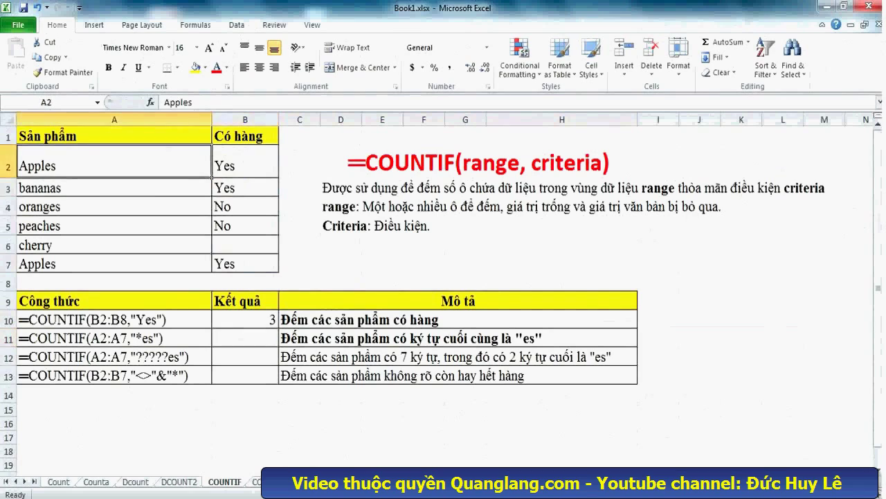
click(114, 187)
click(114, 207)
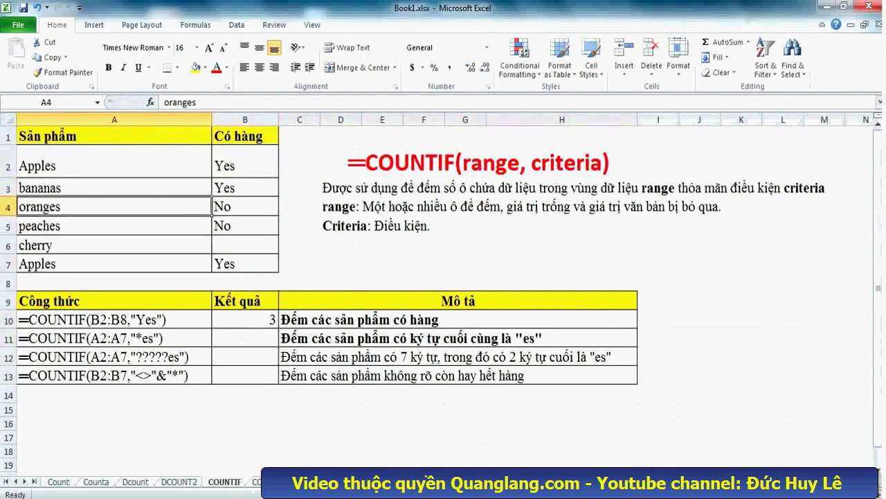
click(114, 166)
click(114, 226)
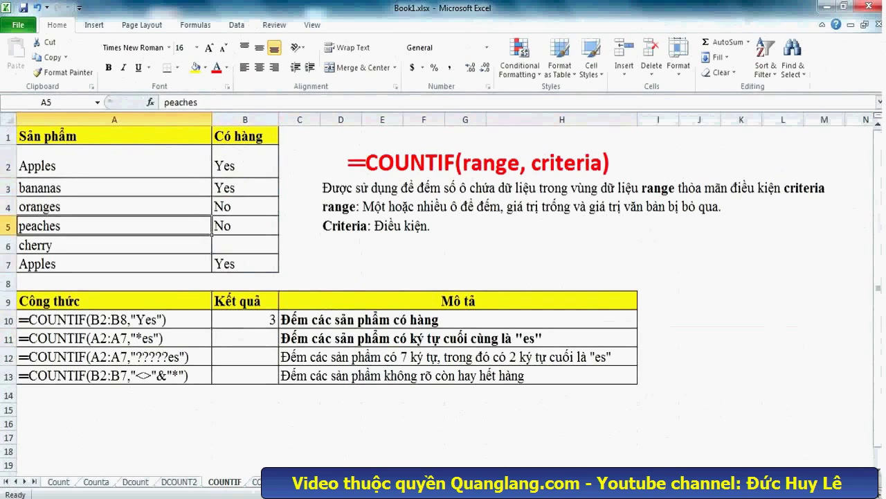
click(114, 263)
Step: Enter =COUNTIF(A2:A7,"*es") in B11 to count names ending in 'es'
click(245, 338)
text(=)
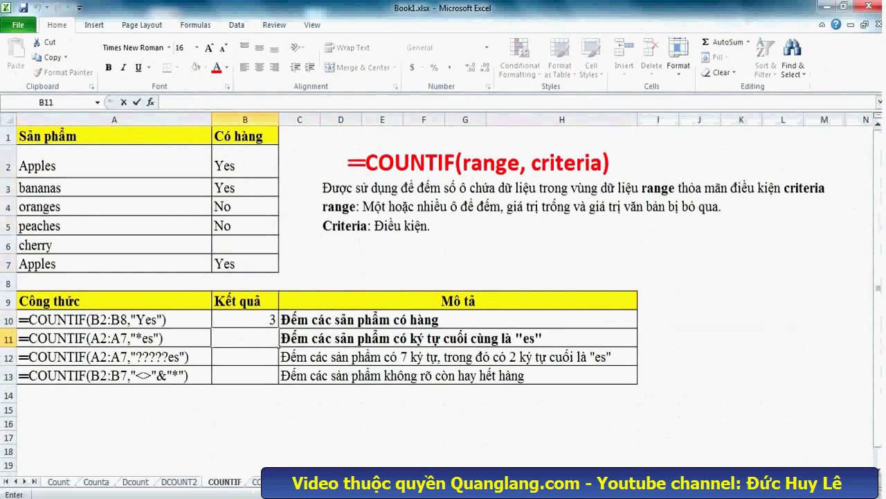
text(=c)
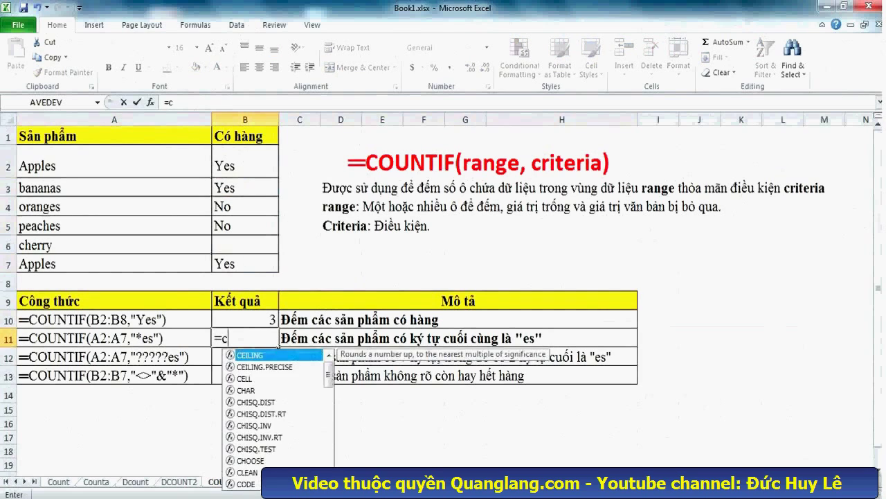
text(ount)
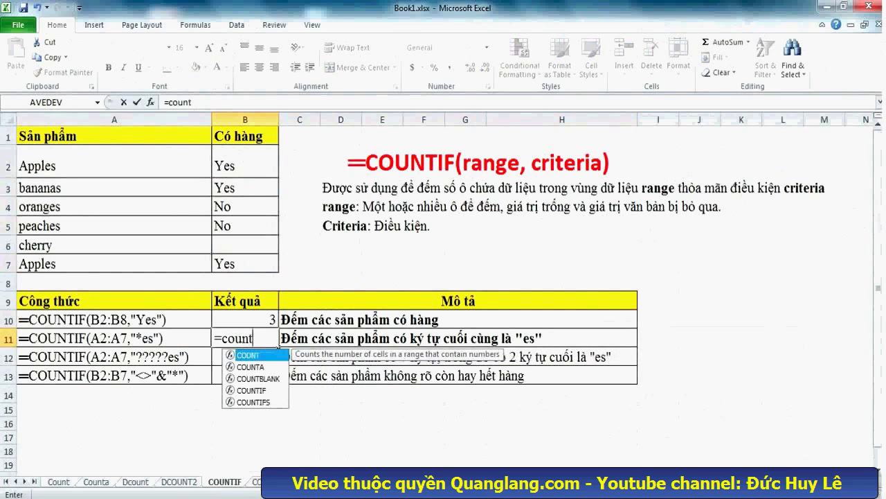
text(if()
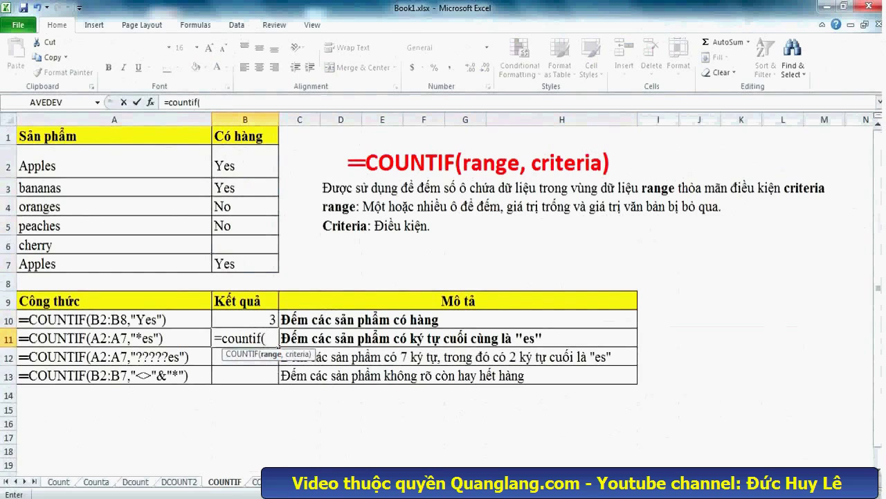
drag(114, 166, 114, 263)
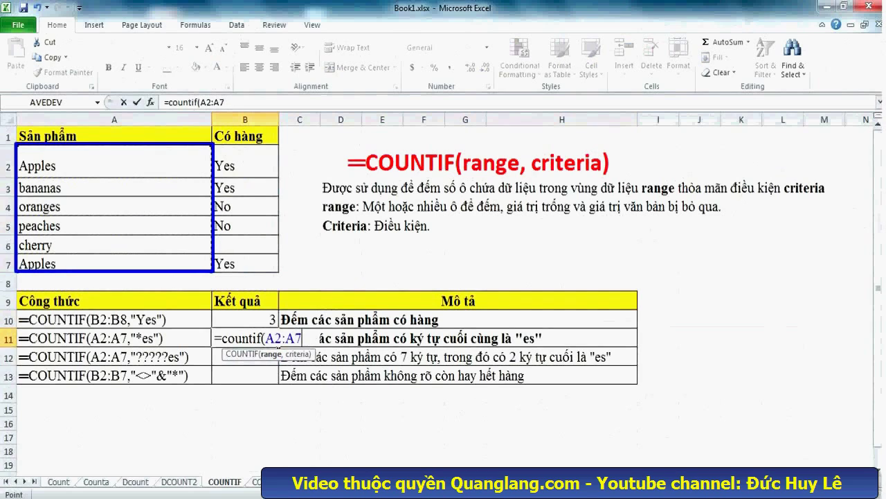
text(,")
text(*e)
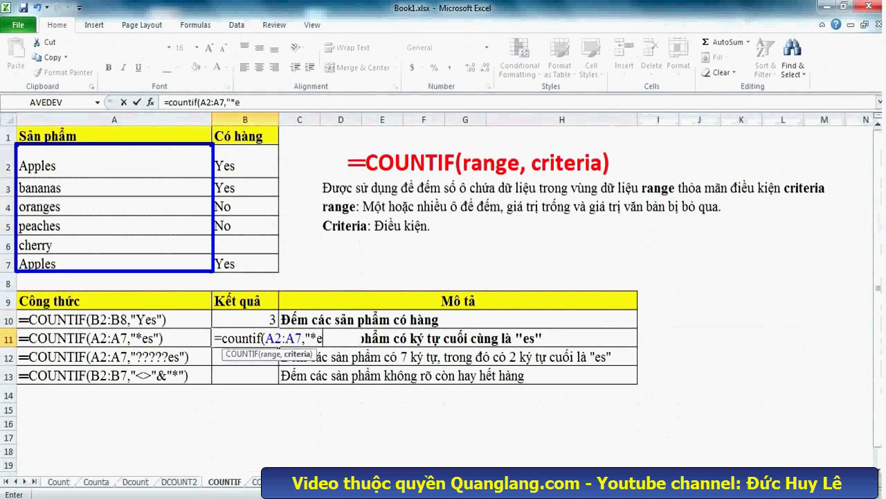
text(s")
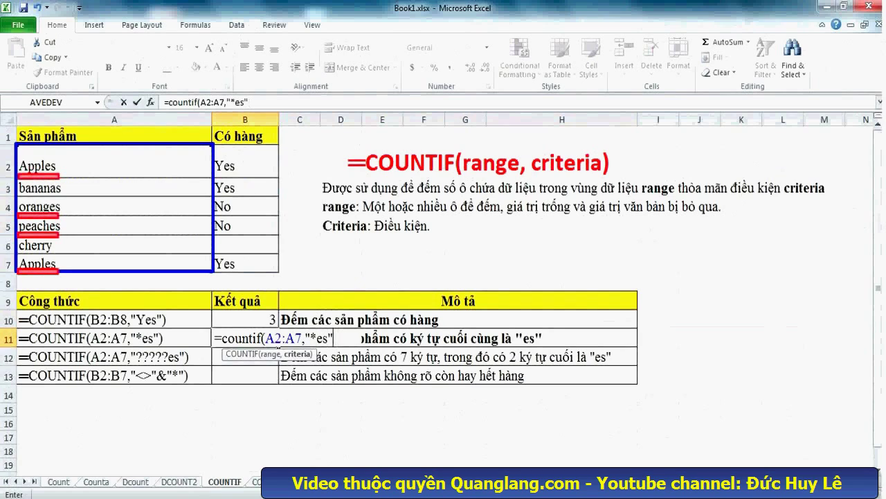
text())
key(Return)
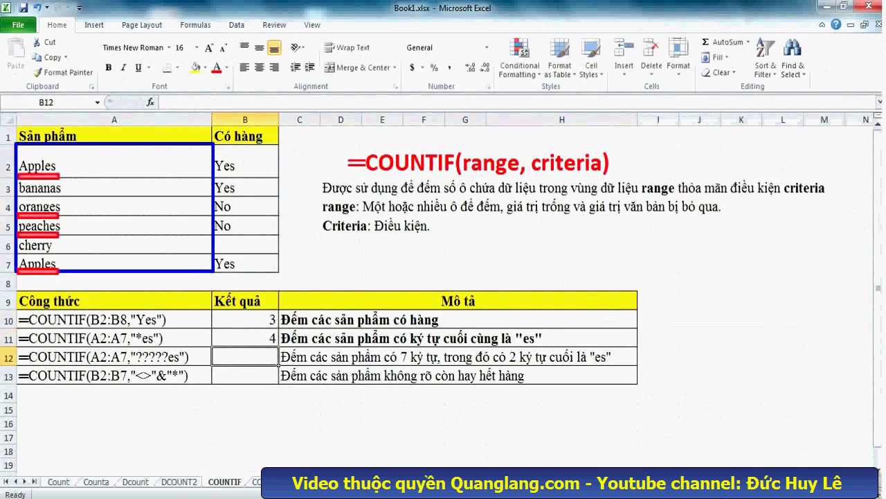
Step: Point out the product names ending in 'es', then select row 12's description
click(114, 161)
click(114, 206)
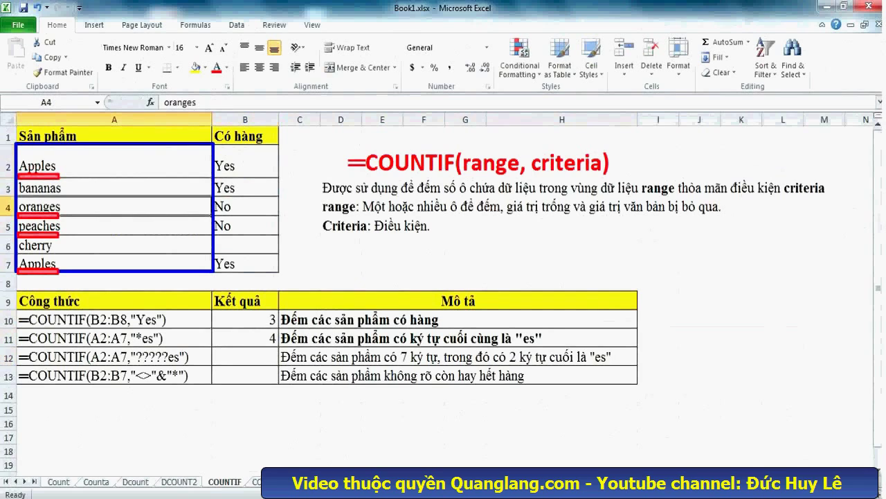
click(114, 225)
click(115, 262)
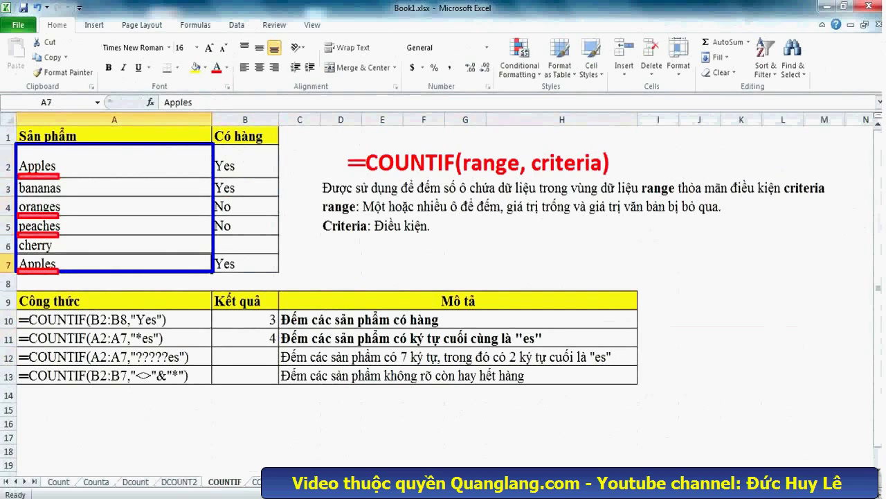
click(245, 356)
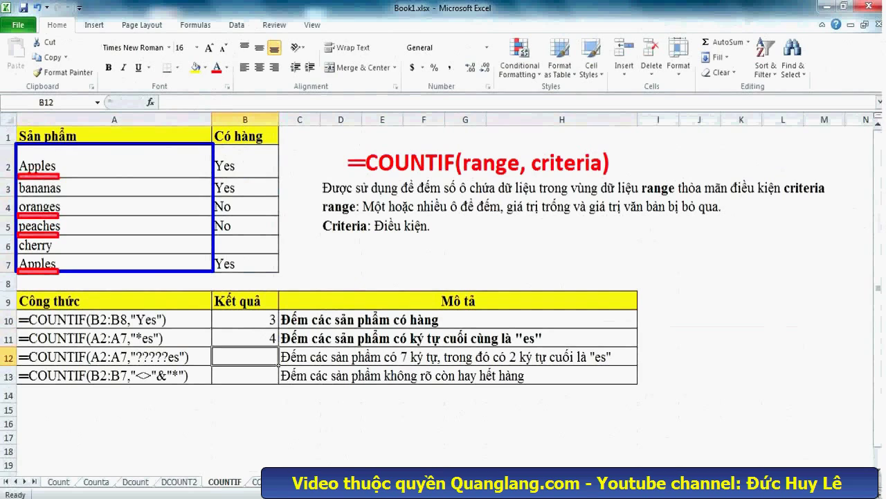
click(458, 356)
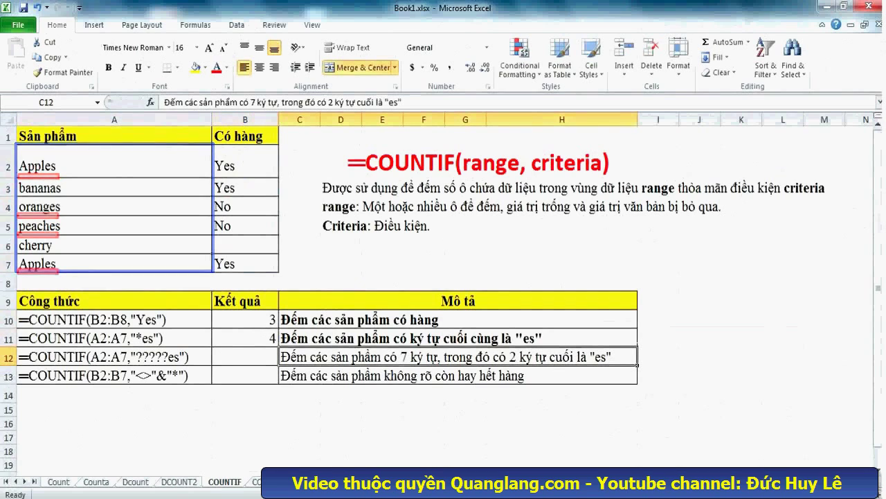
Step: Bold the row 12 description, review A3–A5, and begin =COUNTIF( in B12
key(ctrl+b)
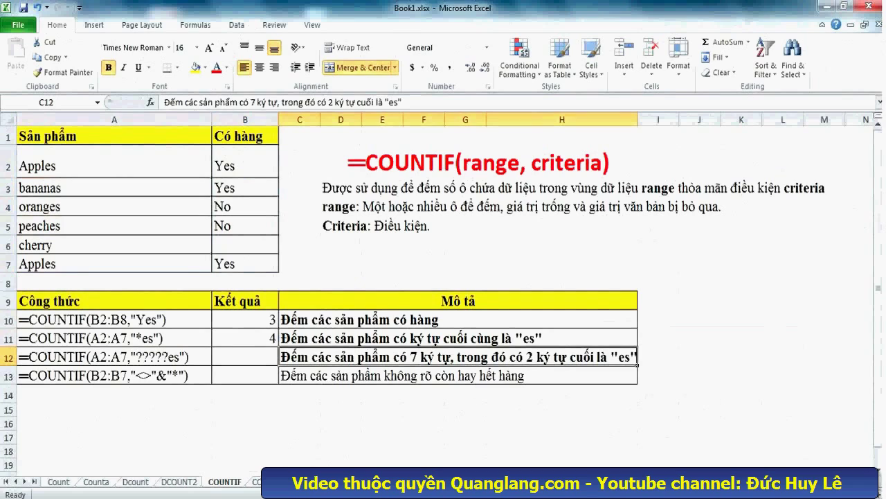
click(245, 356)
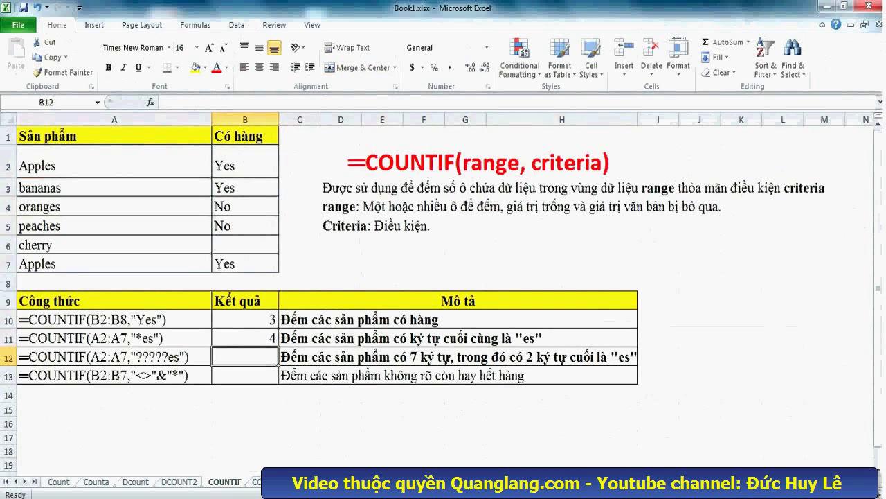
click(115, 187)
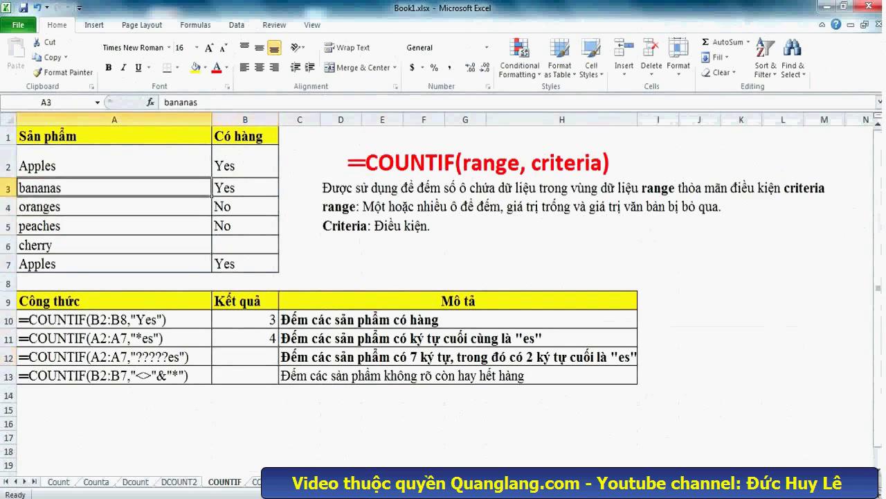
click(114, 206)
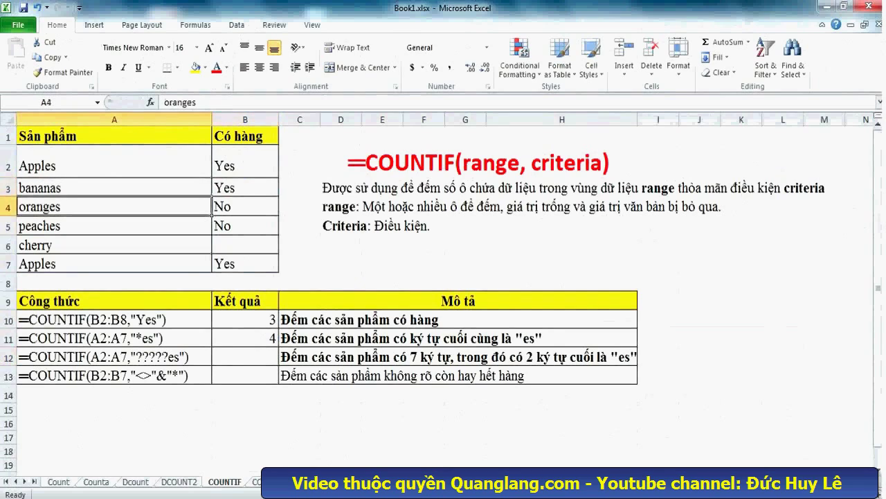
click(114, 226)
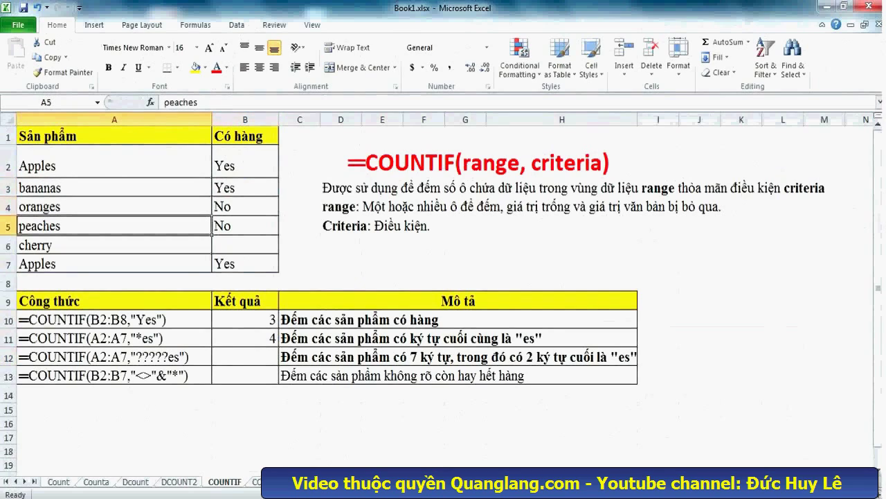
click(245, 357)
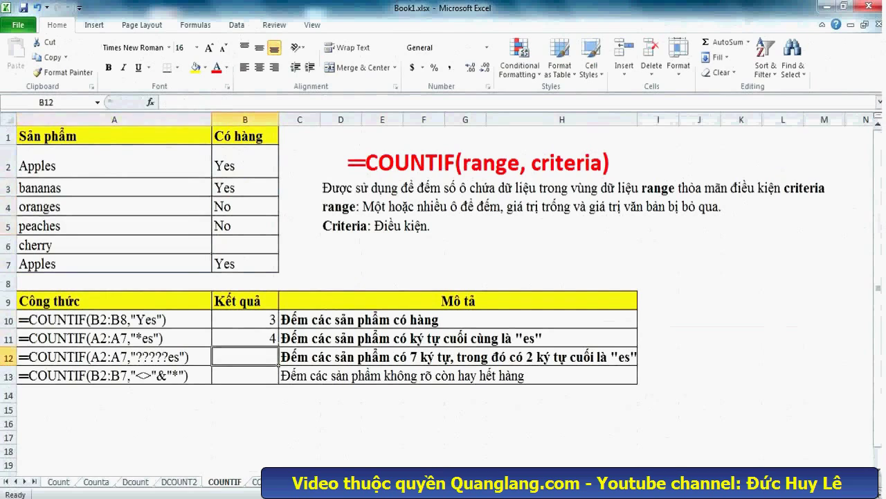
text(=)
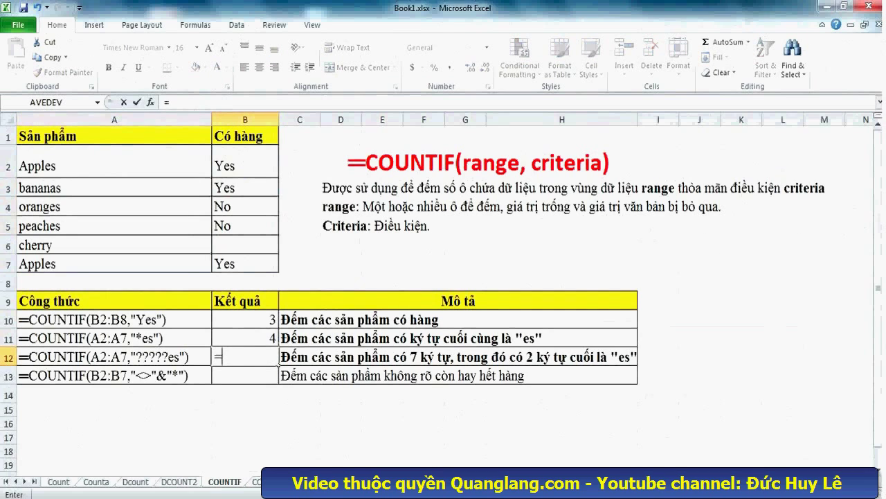
text(count)
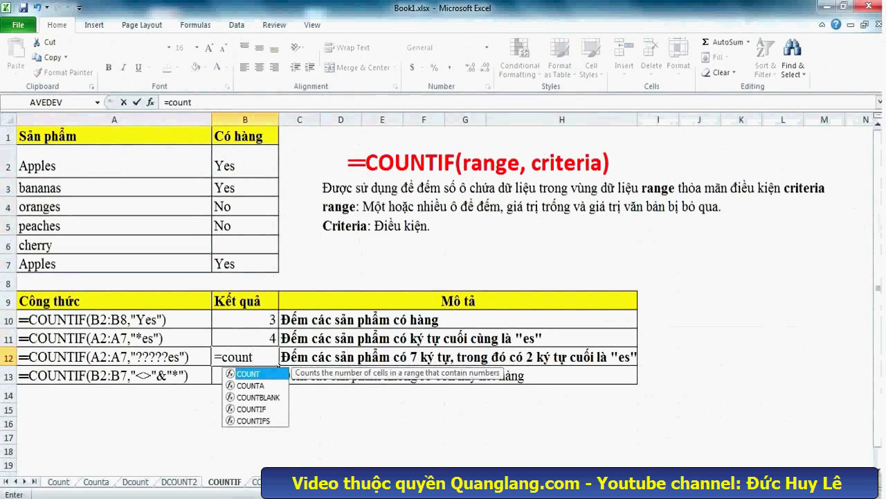
text(if)
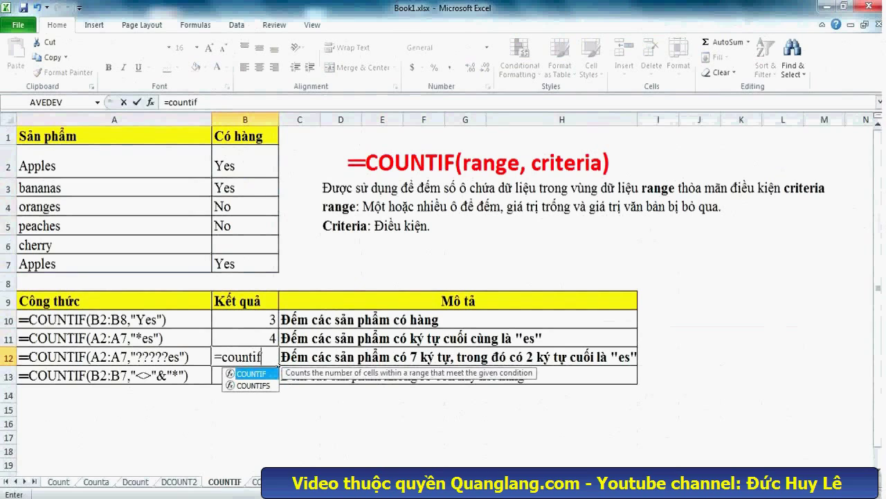
text(()
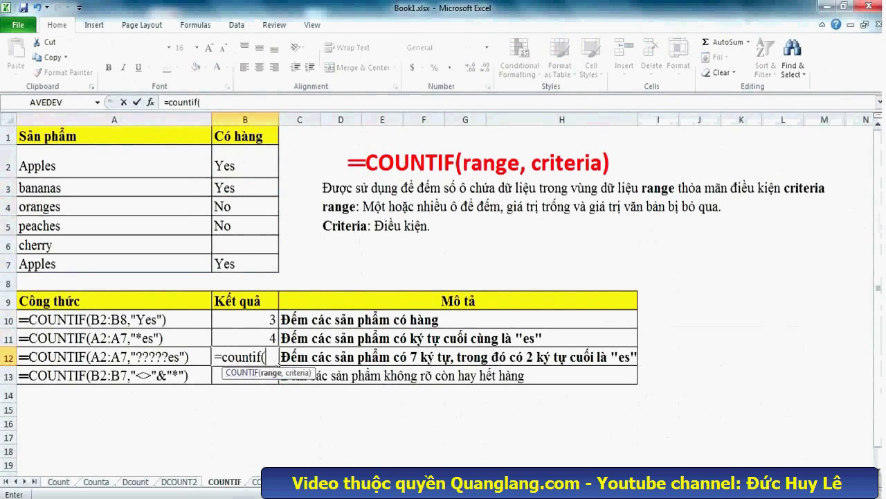
Step: Complete B12 as =COUNTIF(A2:A7,"?????es") to count seven-letter names ending in 'es'
drag(114, 167, 115, 264)
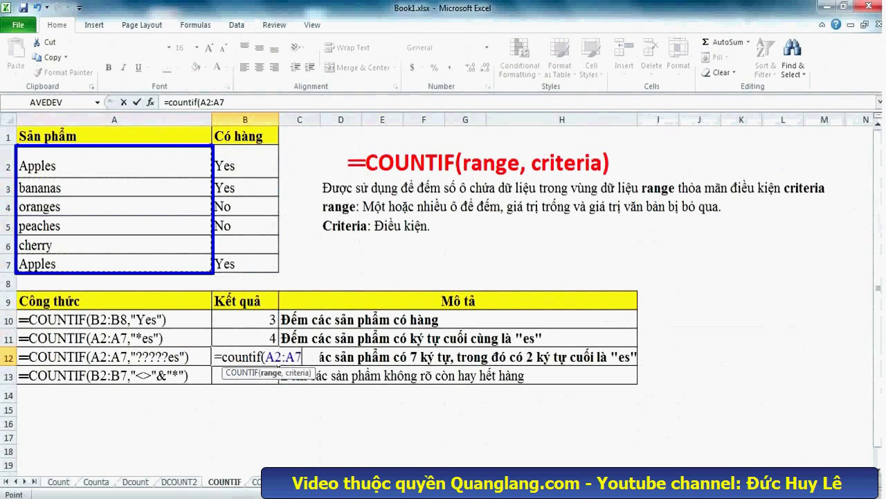
text(,)
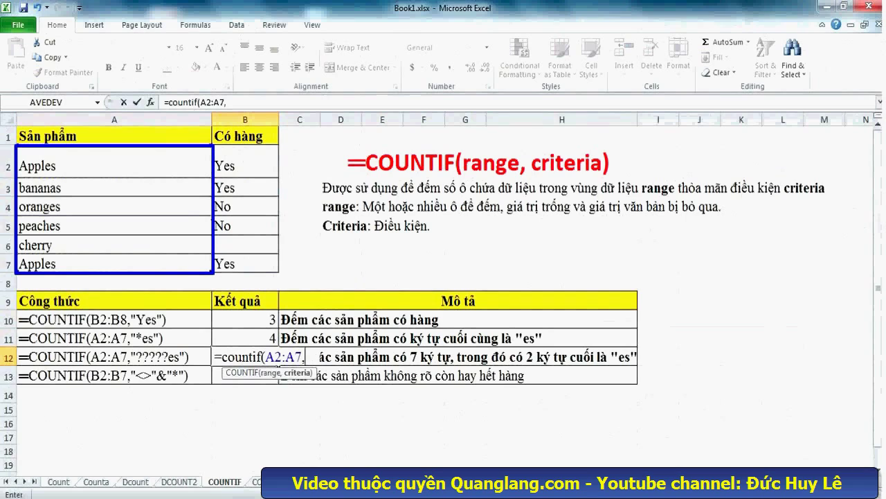
text(")
text(???????)
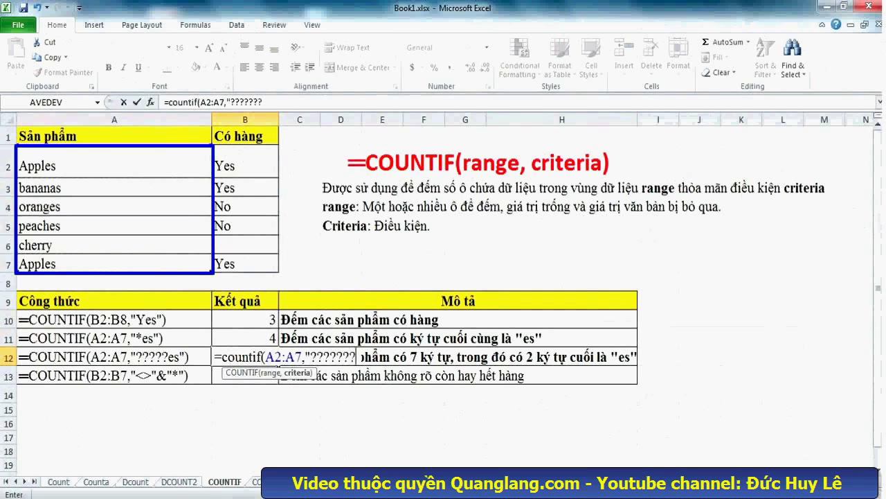
key(BackSpace)
key(BackSpace)
text(es)
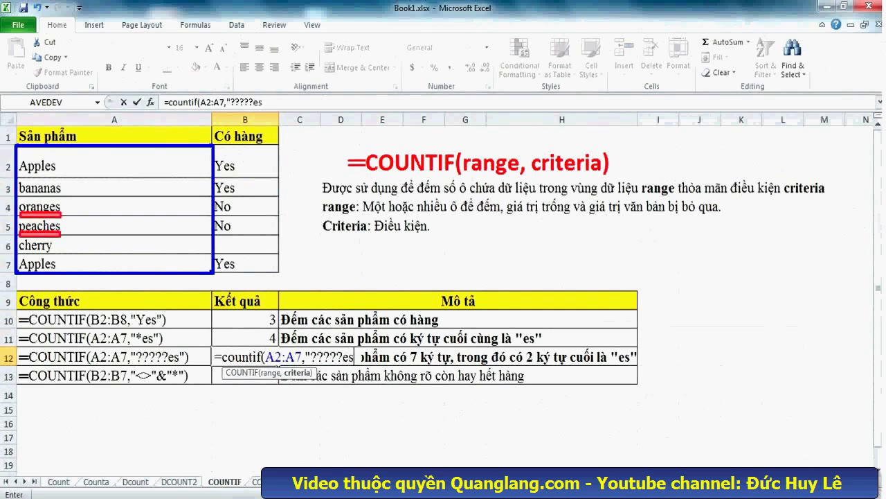
text("))
key(Return)
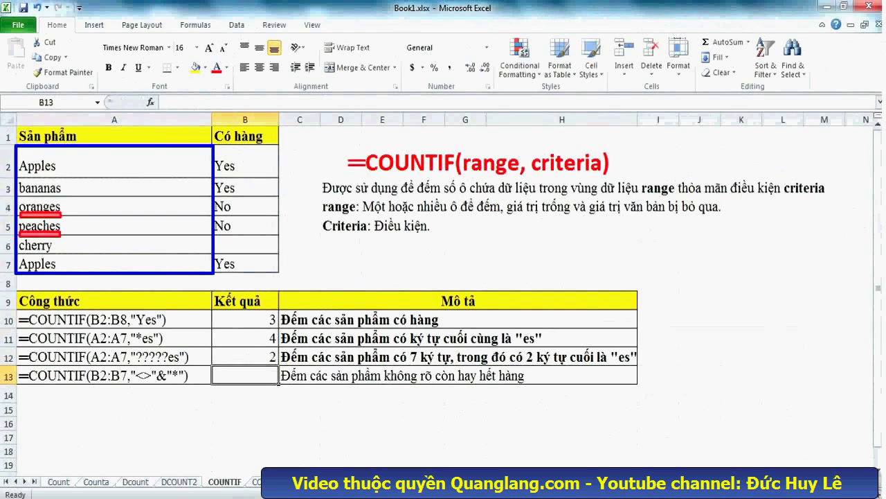
Step: Bold the row 13 description, note cherry's blank stock cell, and select B13
click(457, 374)
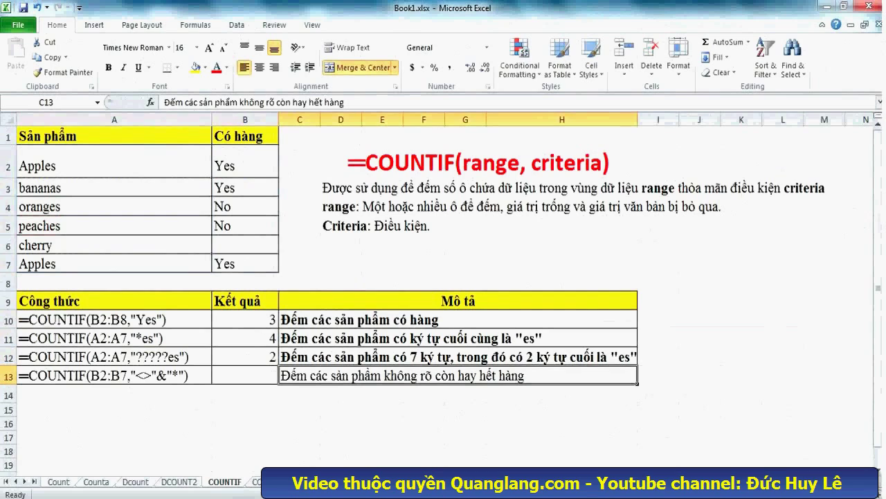
key(ctrl+b)
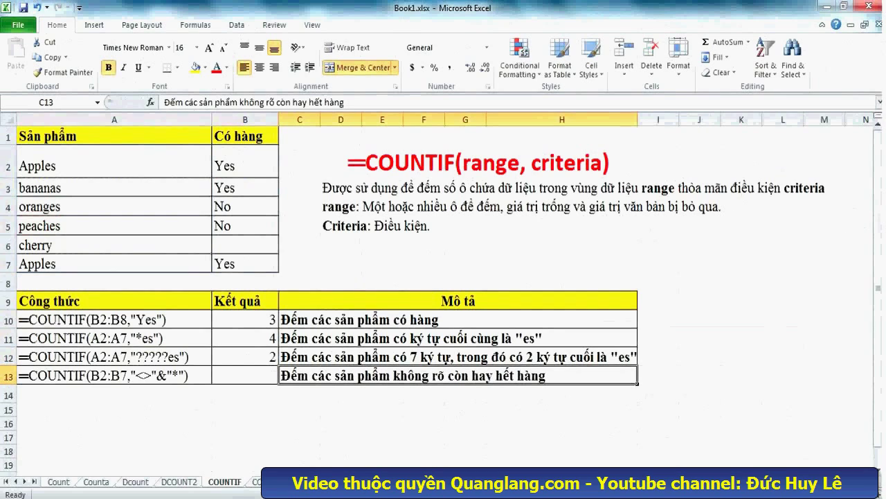
click(245, 245)
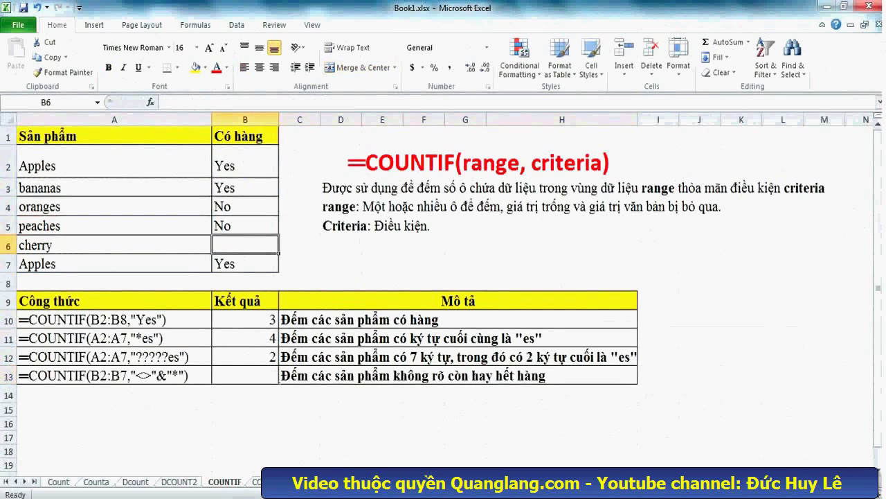
click(245, 375)
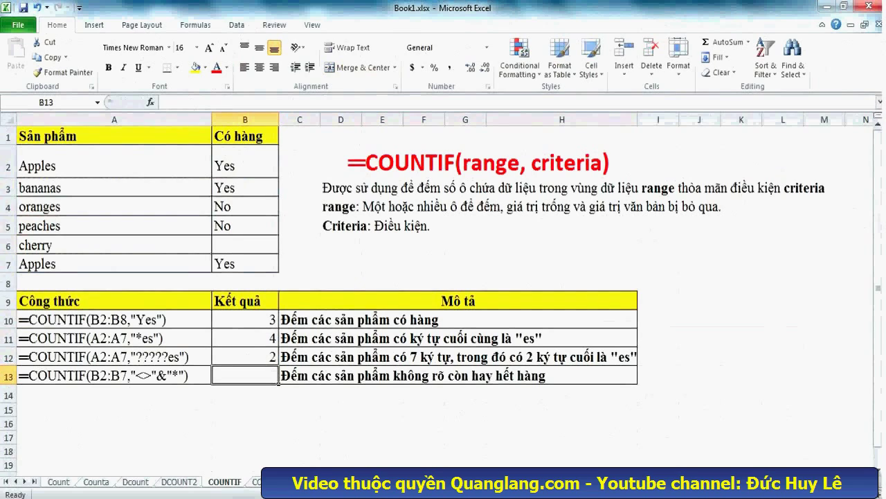
Step: Enter =countif(B2:B7,"<>"&"*") in B13 to count products with unclear stock
text(=cou)
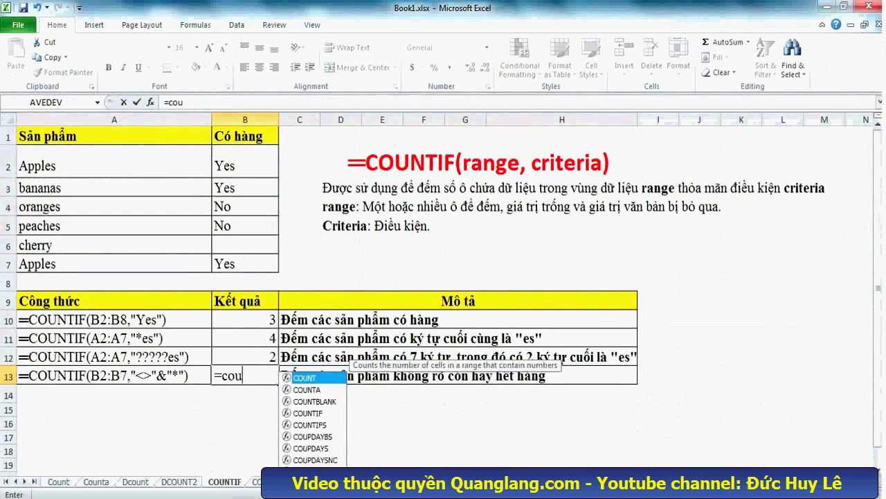
text(nt)
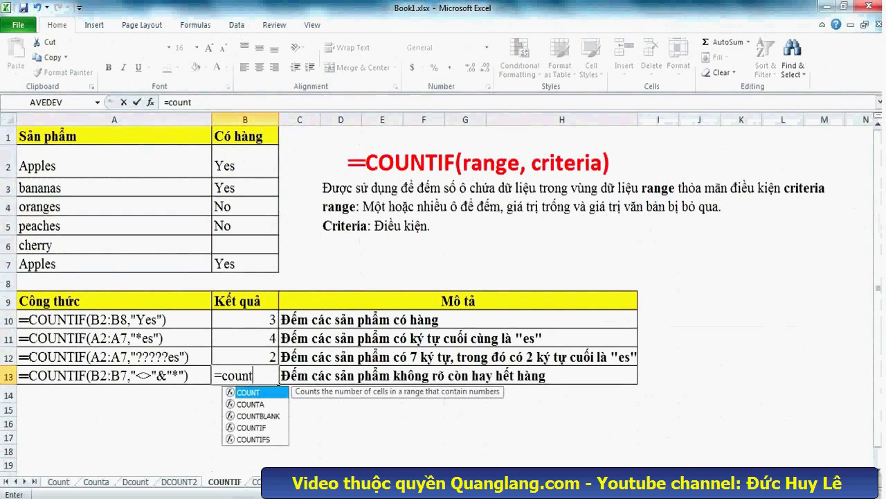
text(if()
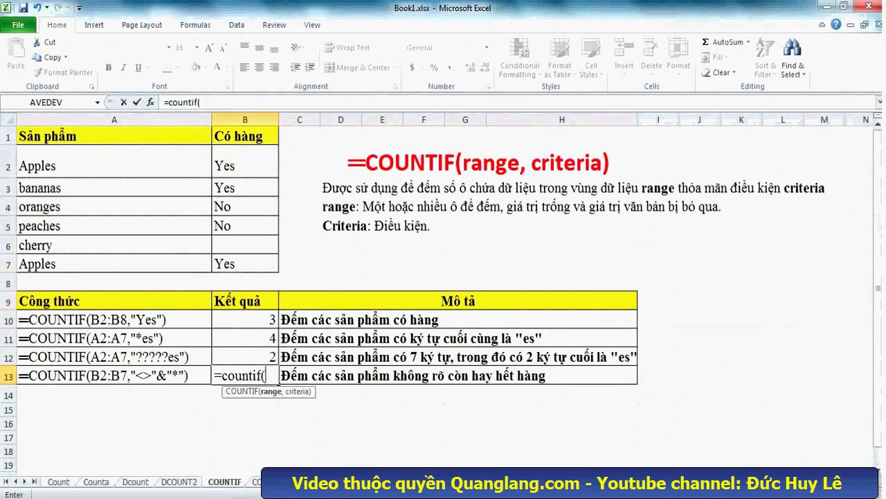
drag(264, 160, 276, 269)
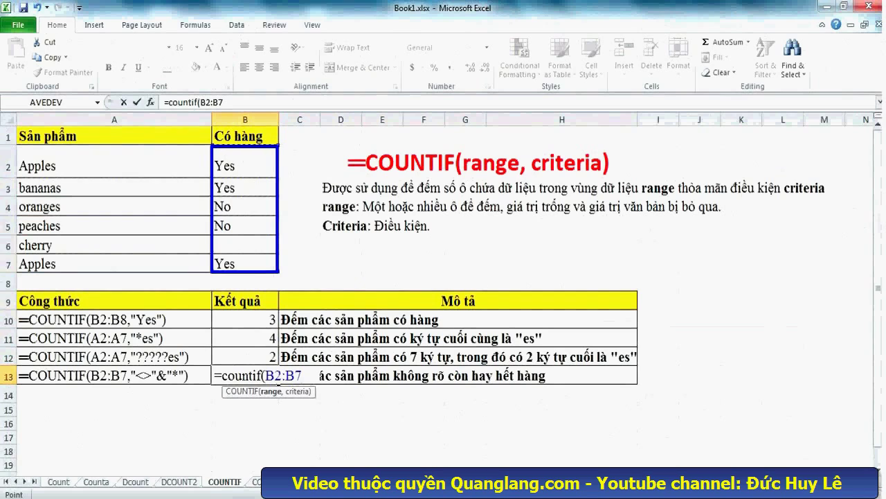
text(,)
text(")
text(<>)
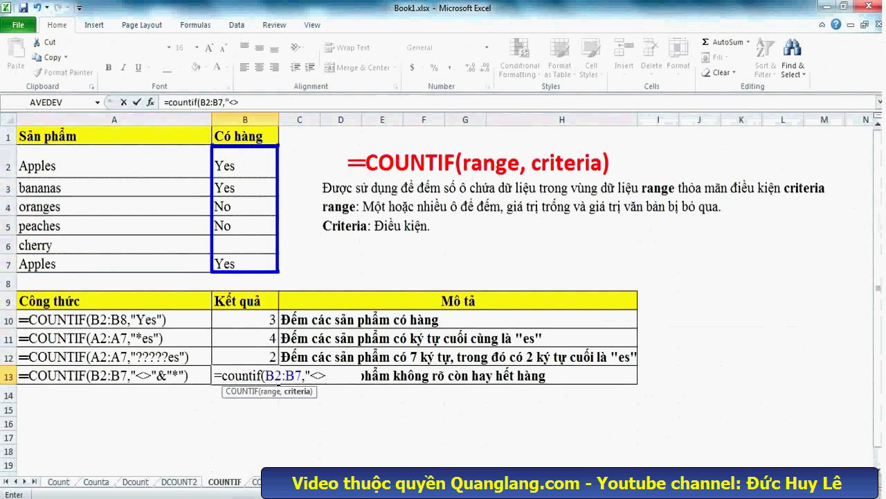
text(")
text(&)
text(")
text(*")
text())
key(Return)
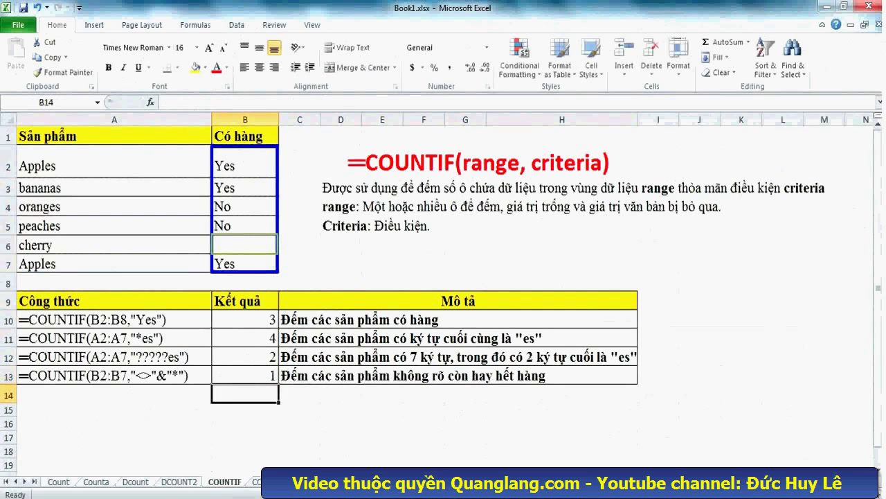
Step: Recheck B13's result and the blank cherry cell, then read the COUNTIFS description
click(244, 375)
click(245, 244)
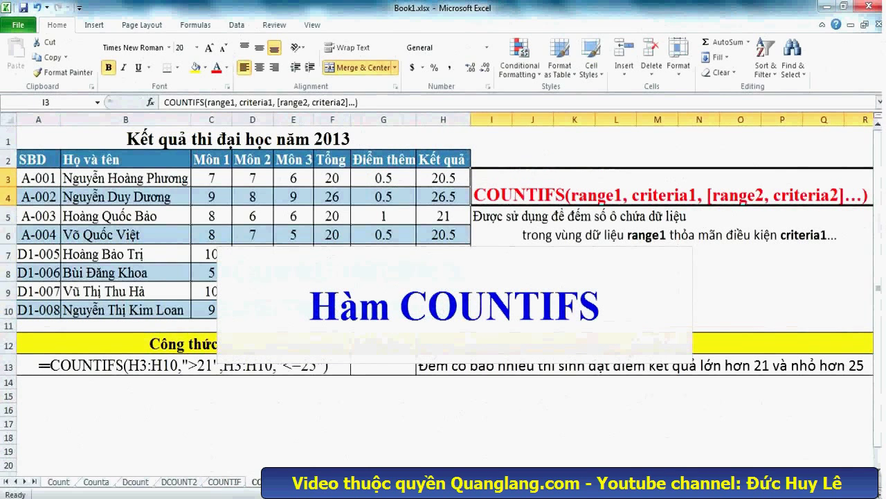
click(499, 215)
click(499, 235)
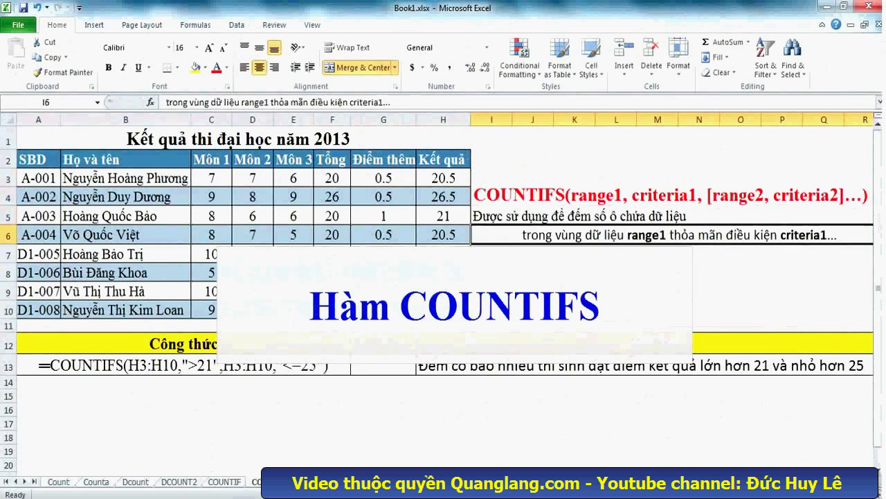
Step: Review the 2013 exam results table and task text, then select result cell G13
click(239, 138)
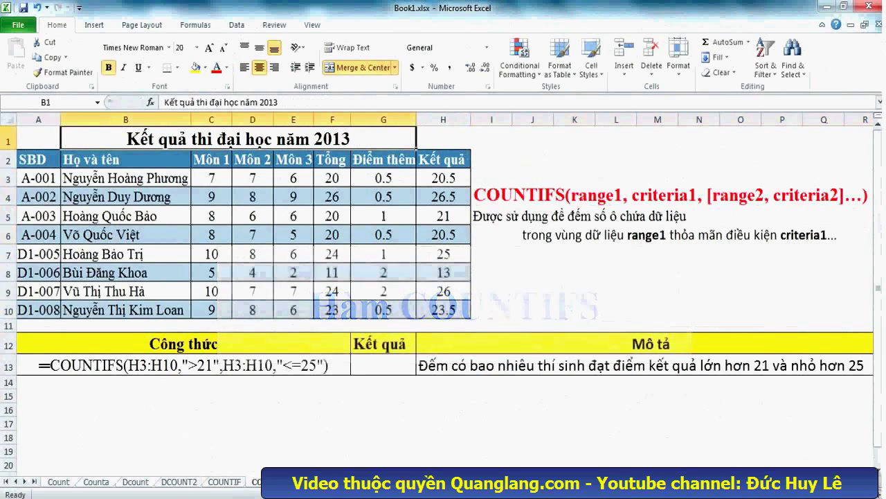
mouse_move(212, 178)
mouse_down()
mouse_move(383, 291)
mouse_move(383, 310)
mouse_up()
click(443, 365)
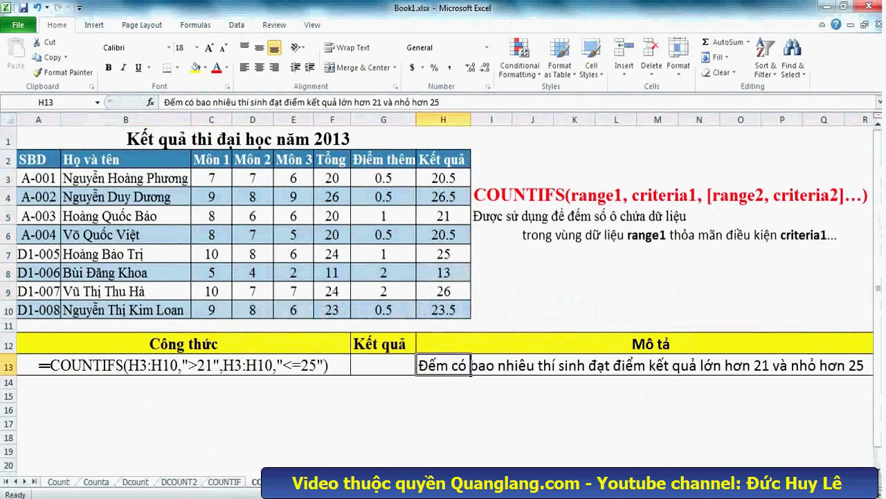
click(574, 382)
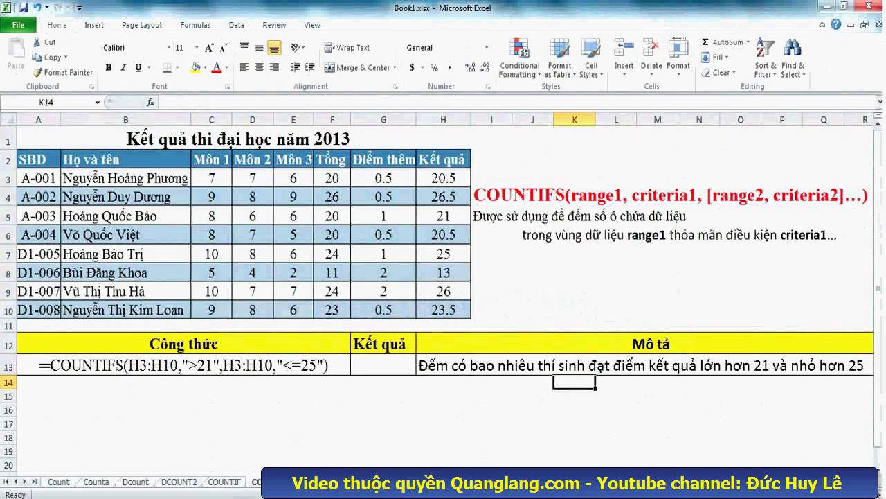
click(383, 365)
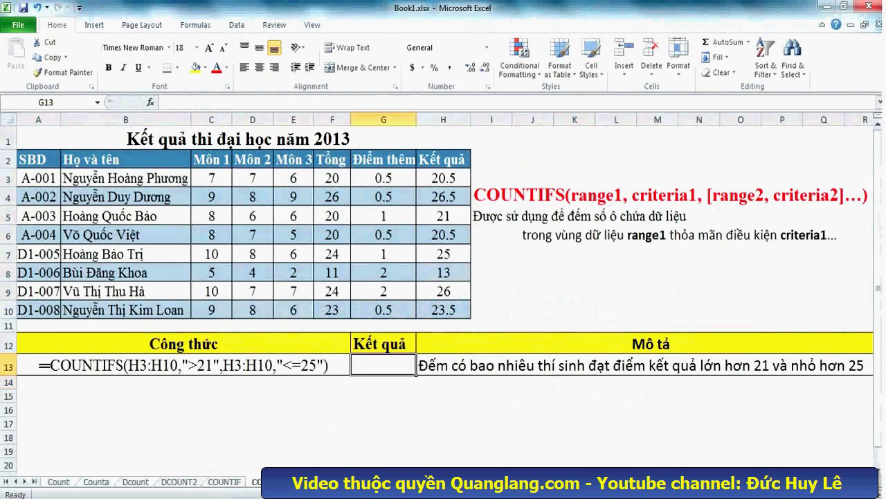
Step: Enter =COUNTIFS(H3:H10,">21",H3:H10,"<=25") in G13 to count scores above 21 up to 25
text(=count)
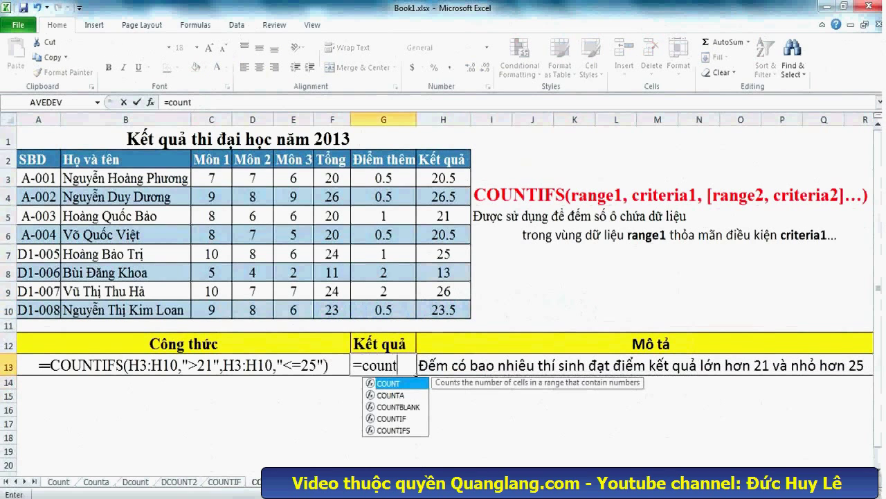
text(ifs)
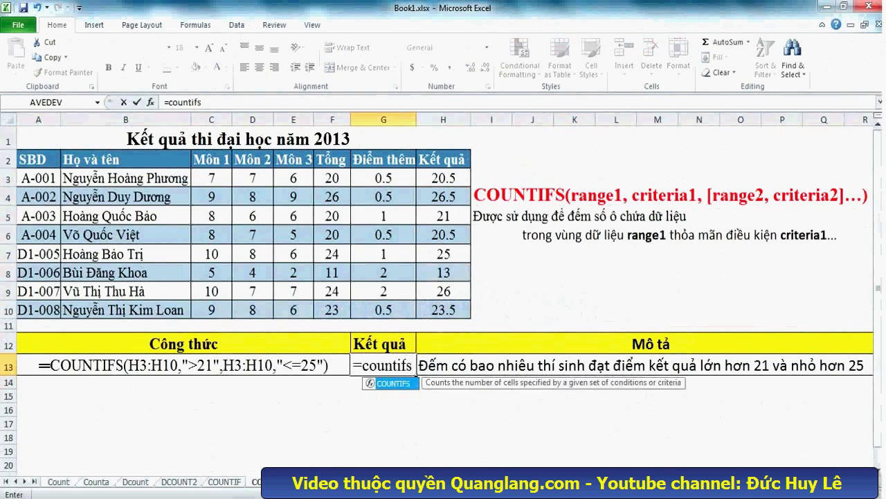
text(()
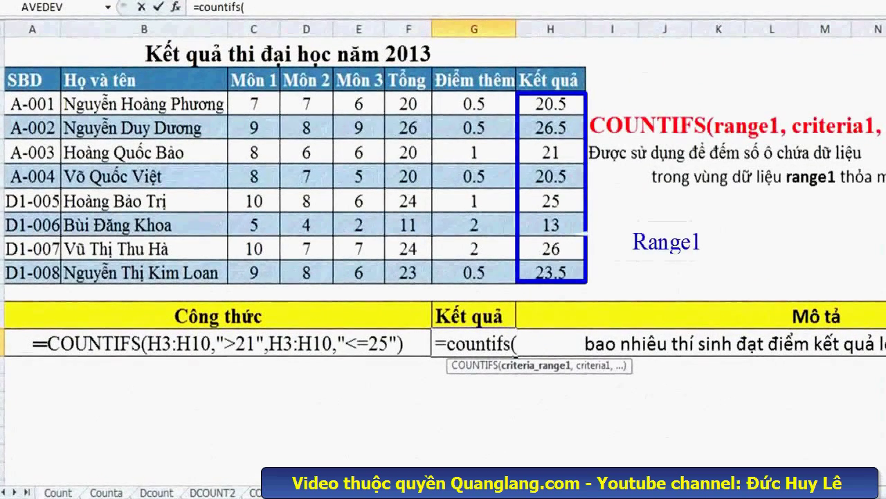
drag(550, 104, 554, 274)
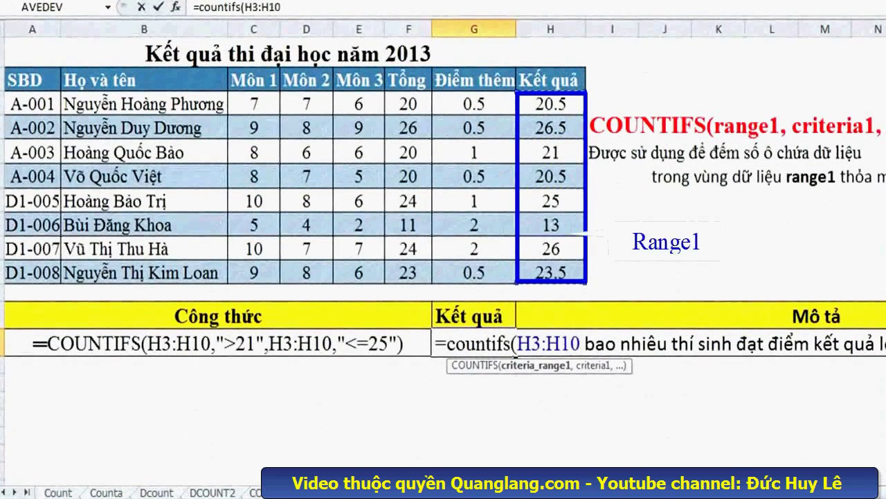
text(,)
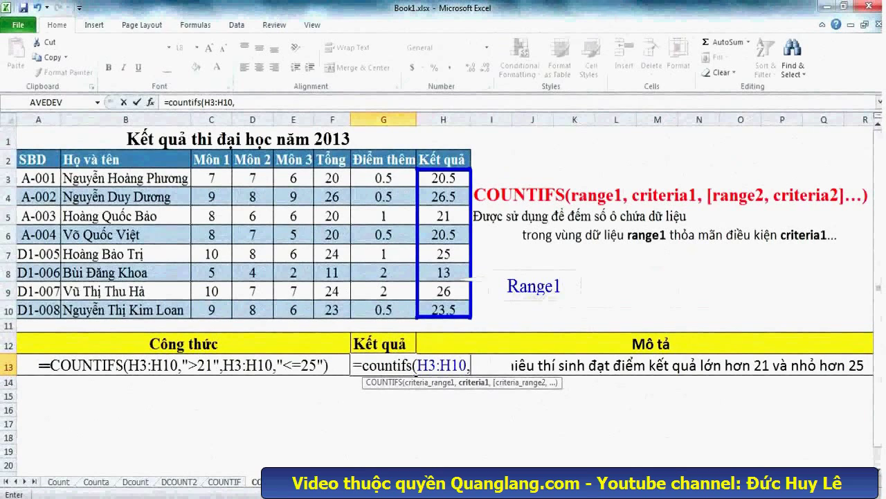
text(">)
text(21)
text(")
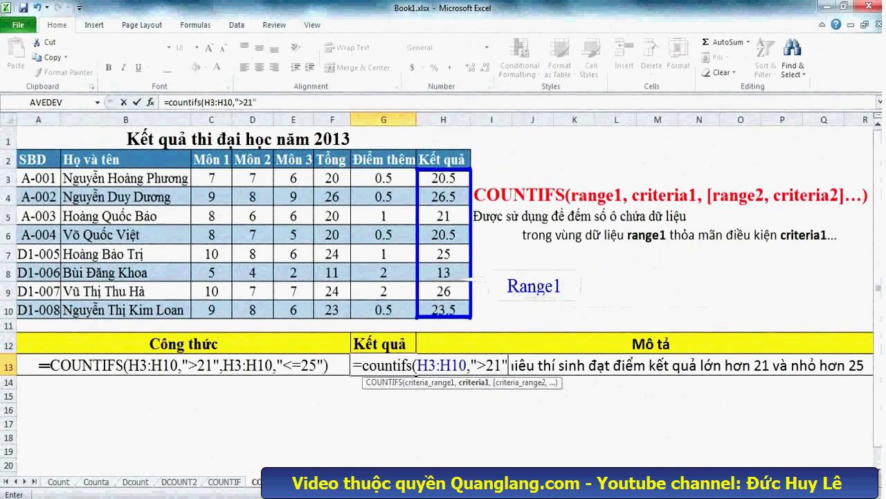
text(,)
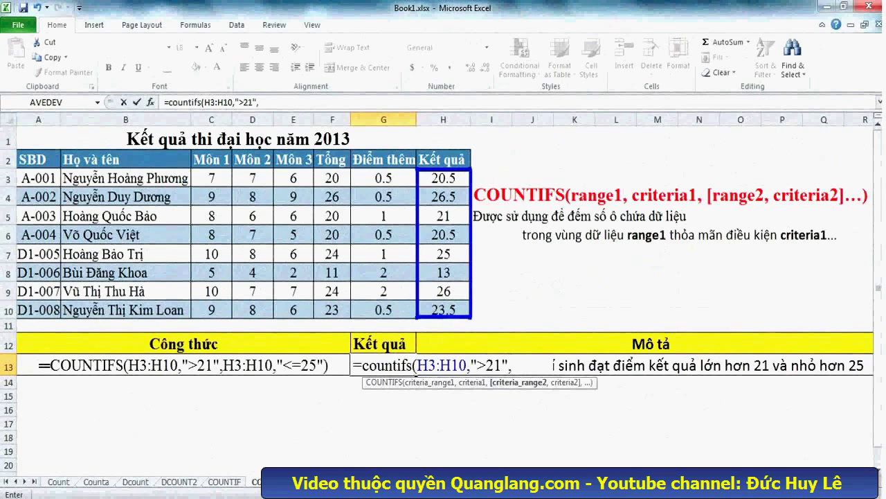
drag(443, 178, 443, 310)
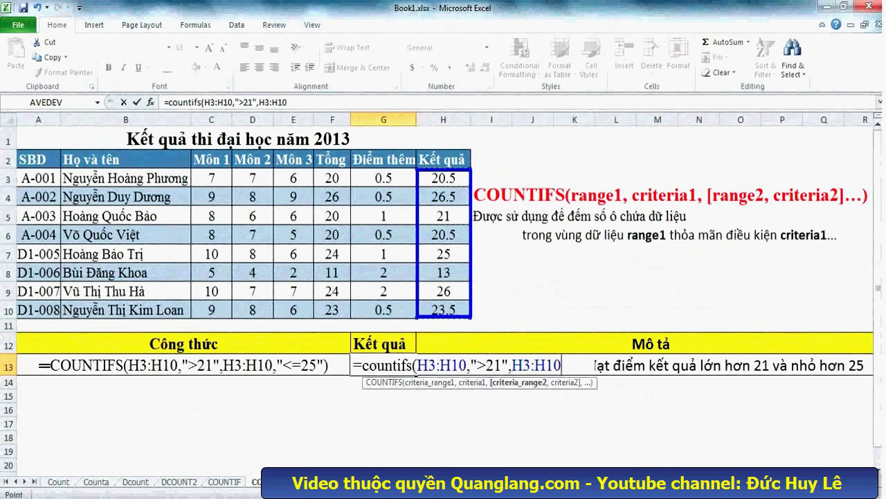
text(,")
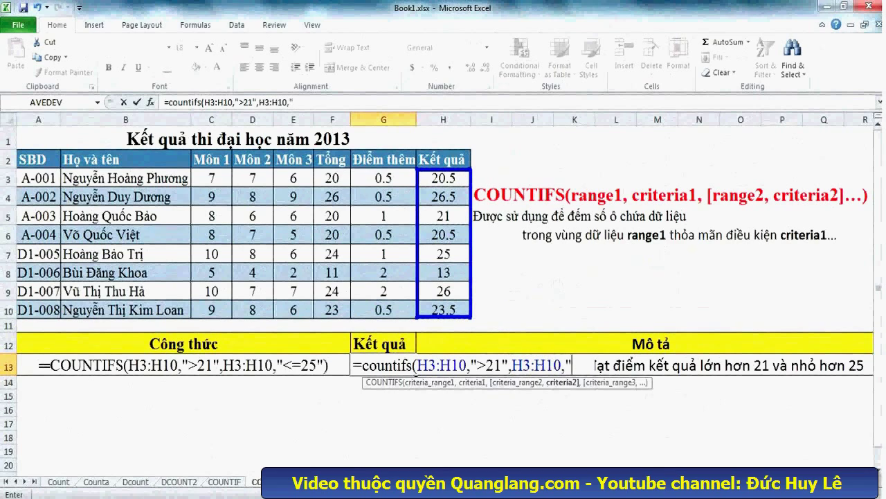
text(<=)
text(25")
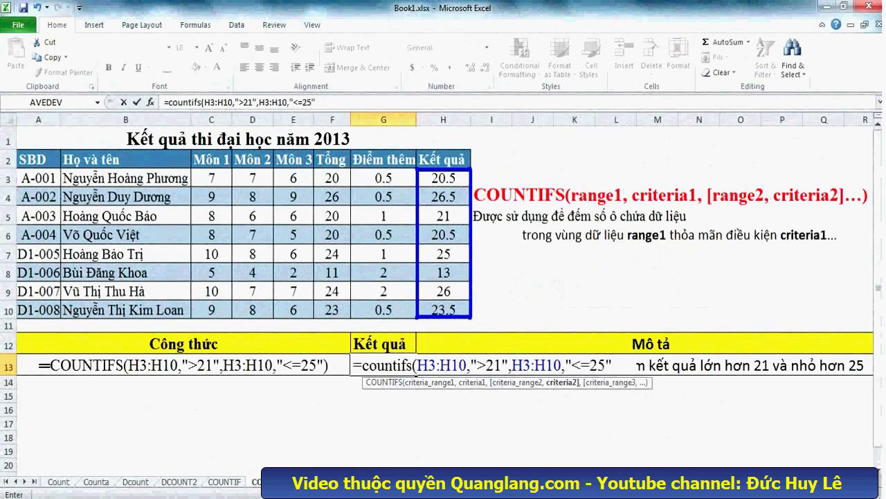
text())
key(Return)
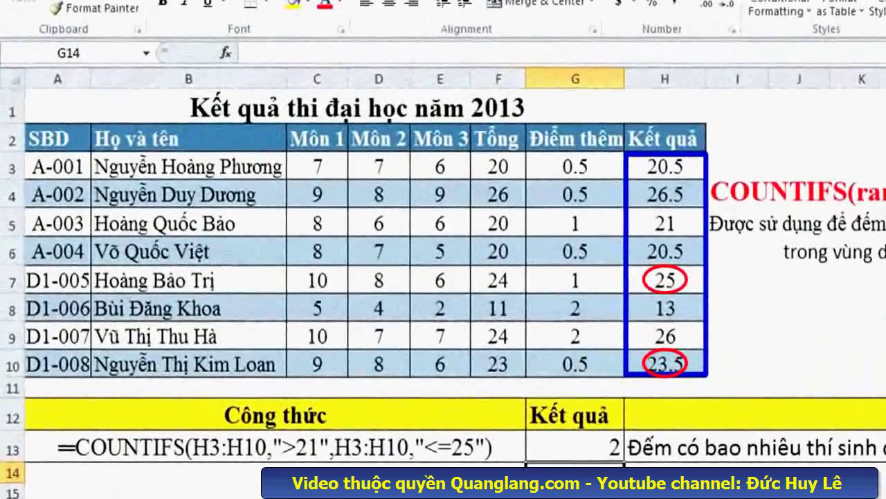
click(458, 396)
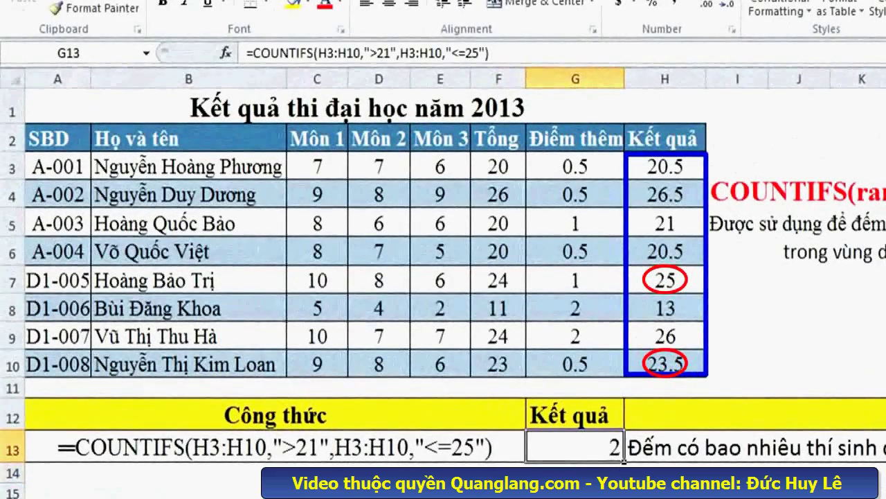
click(665, 336)
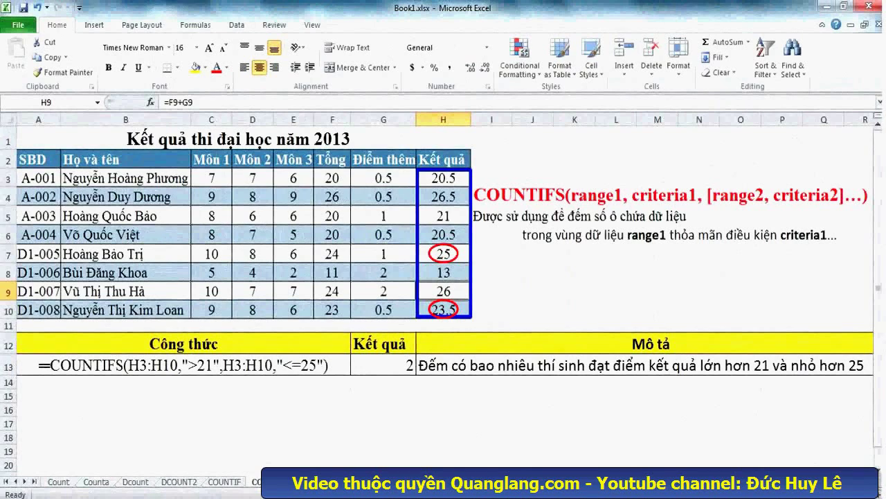
click(443, 254)
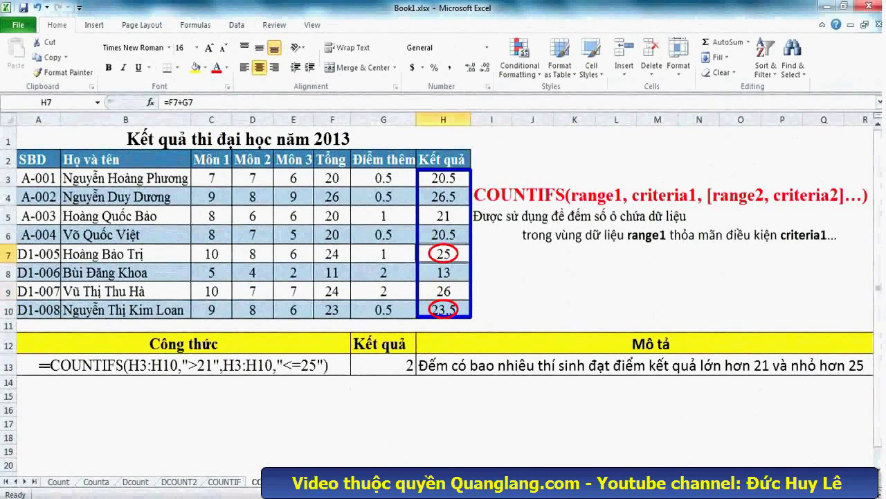
click(443, 310)
click(444, 253)
click(443, 309)
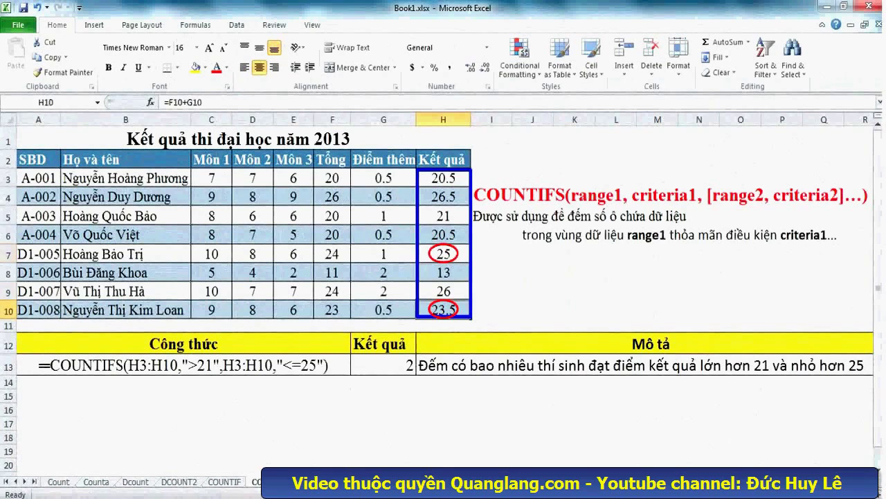
click(184, 365)
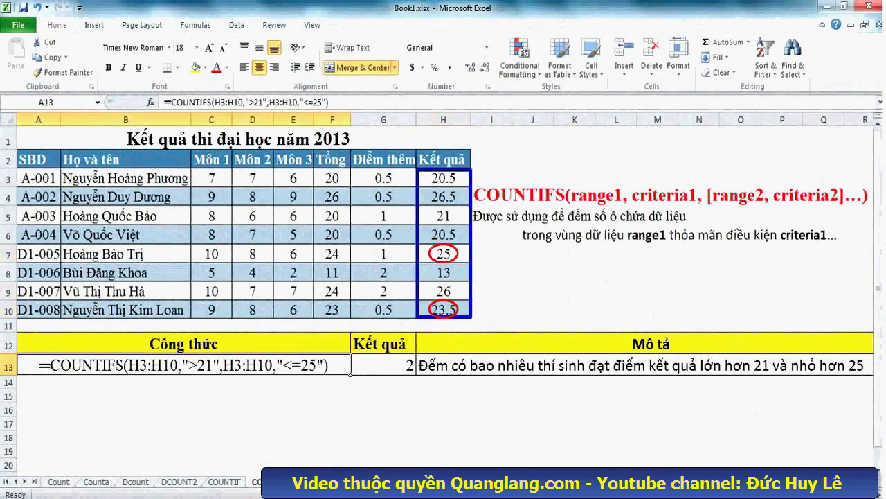